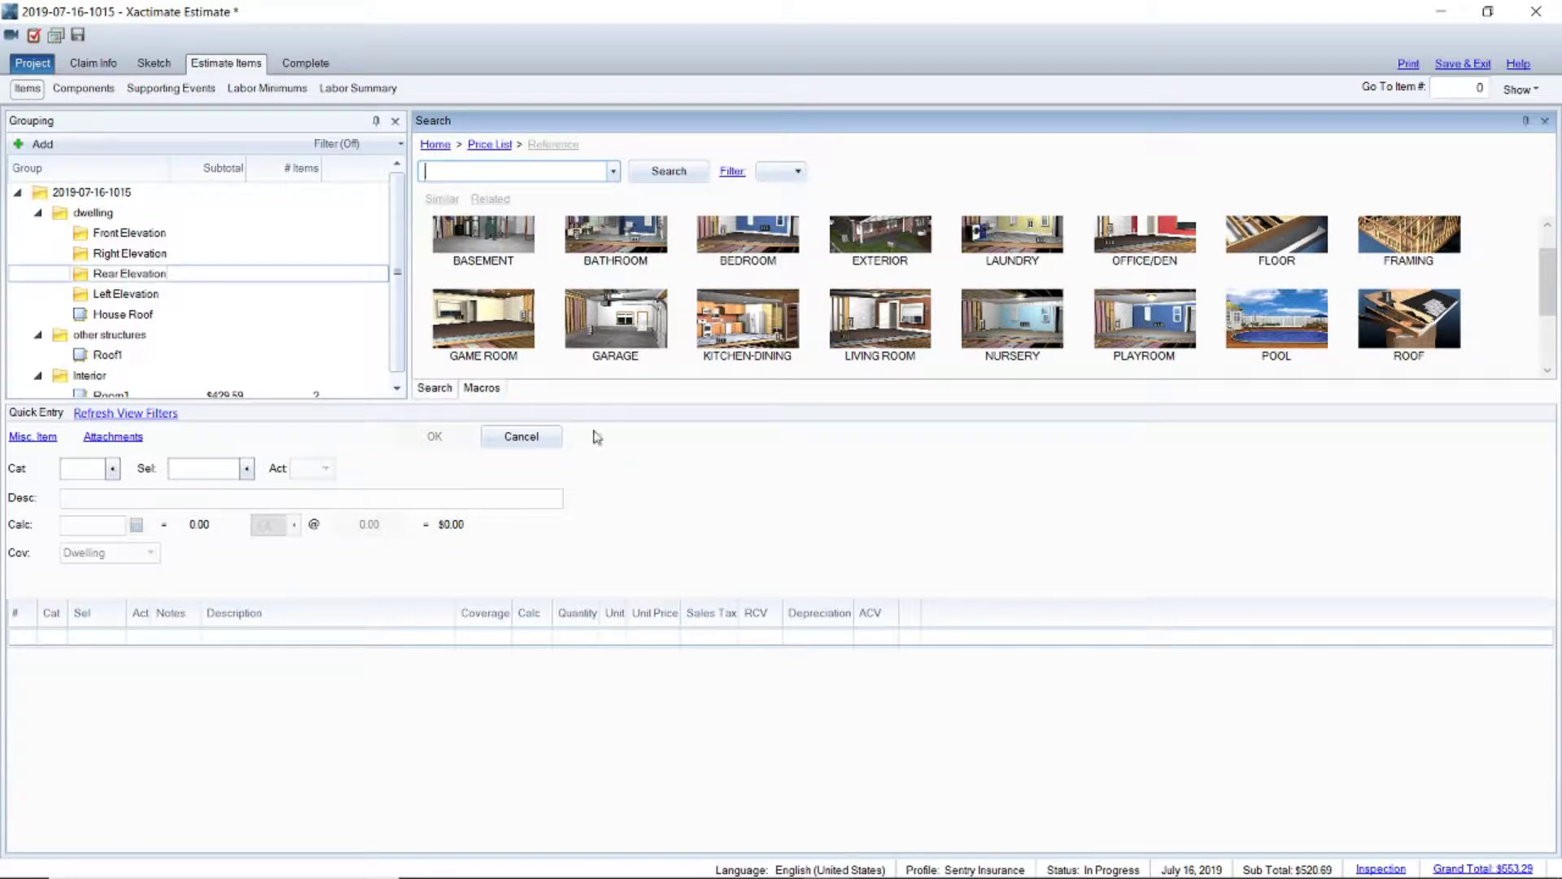
Switch the upper pane back and forth between the macro list and price list search.
click(483, 388)
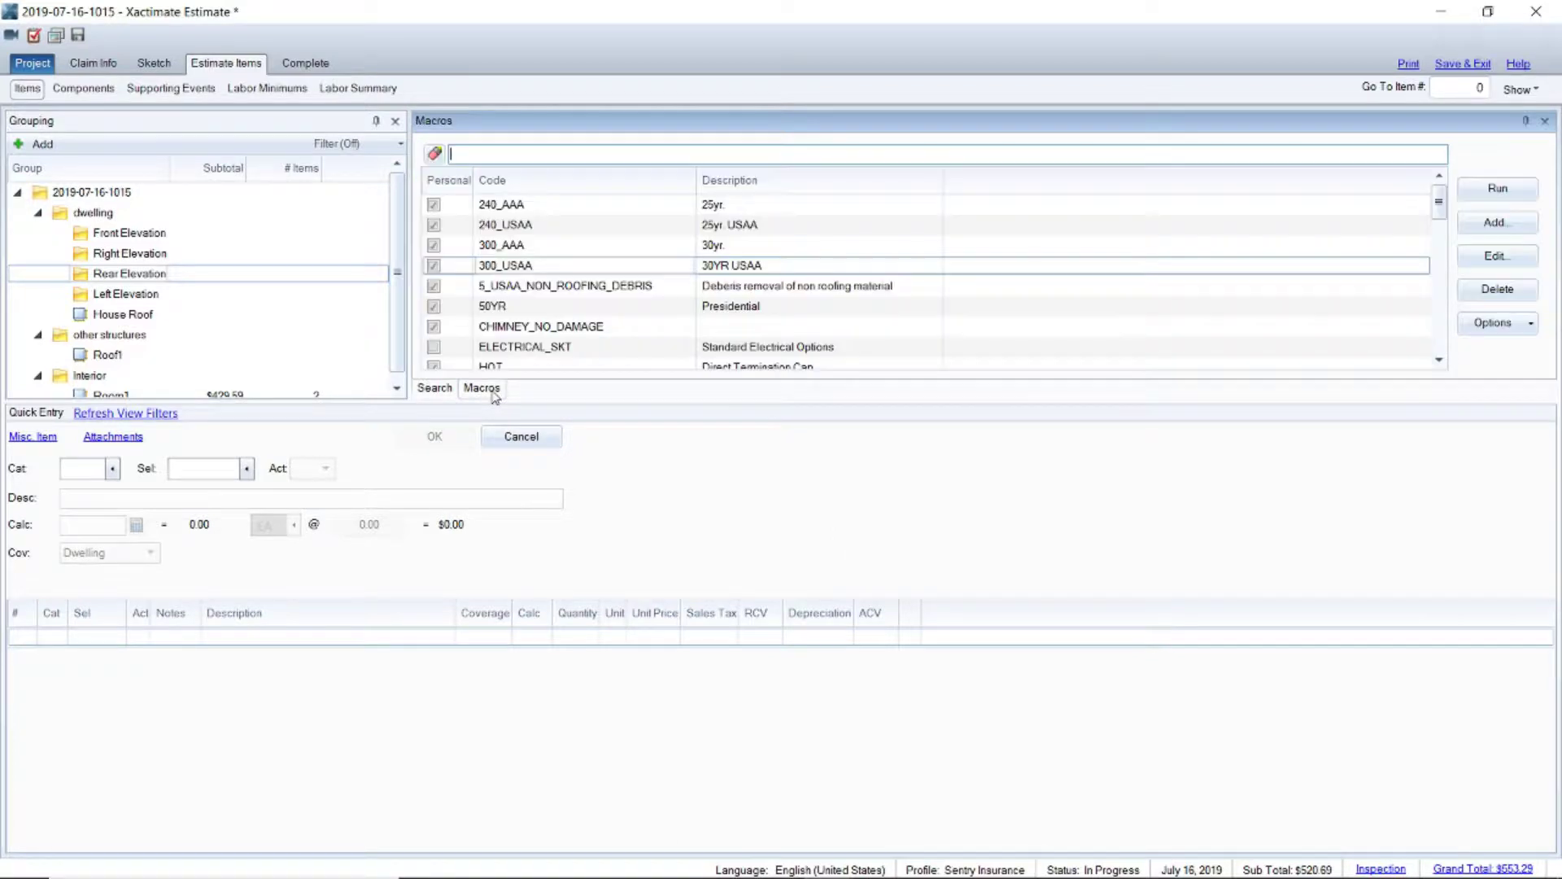
click(434, 387)
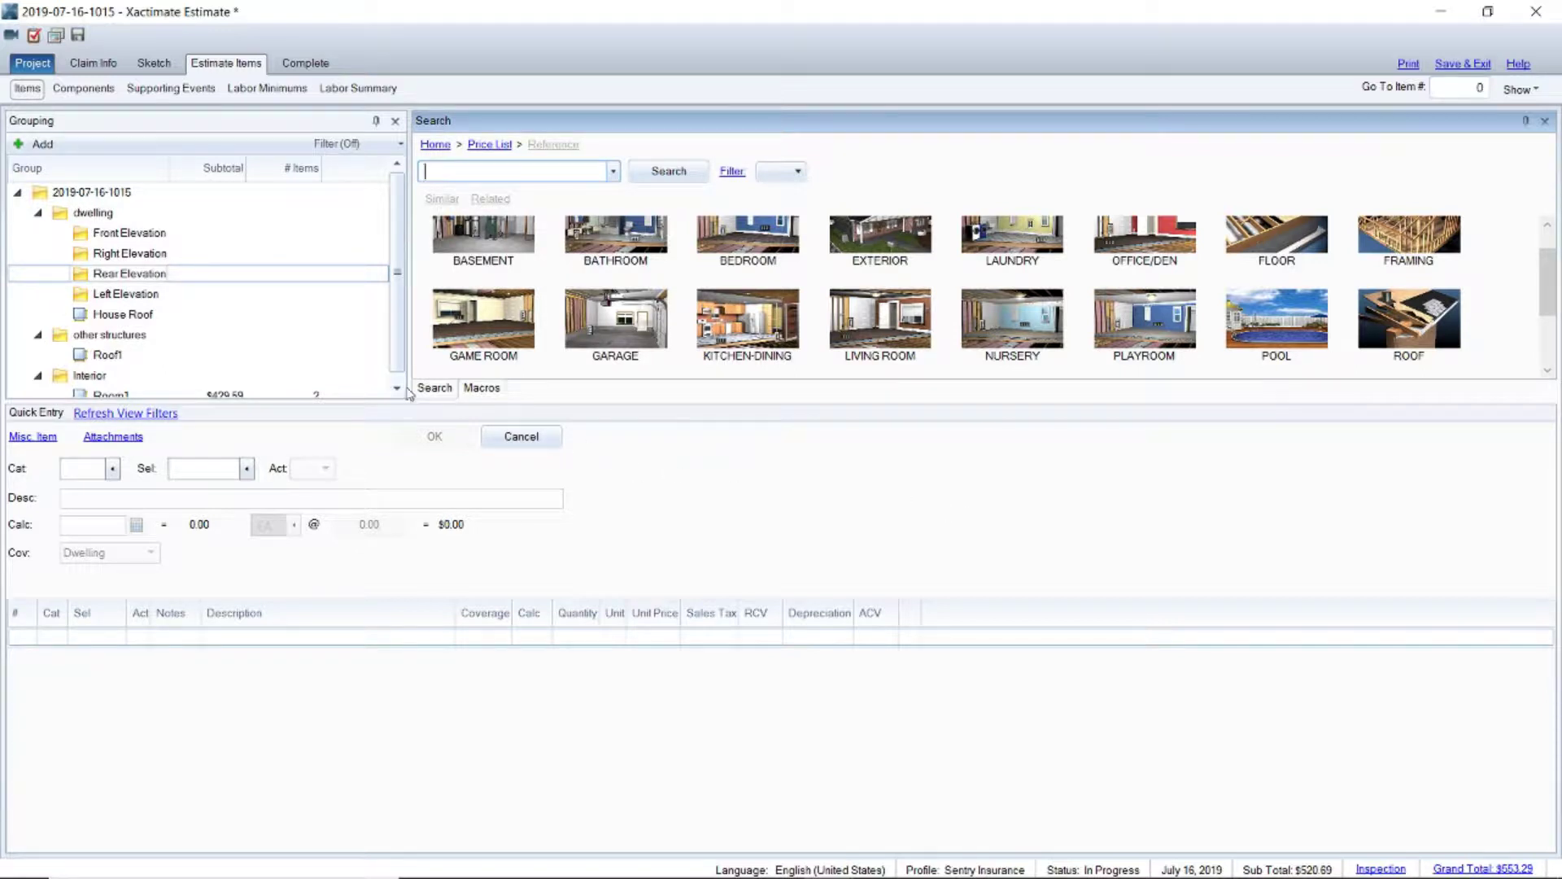
click(480, 389)
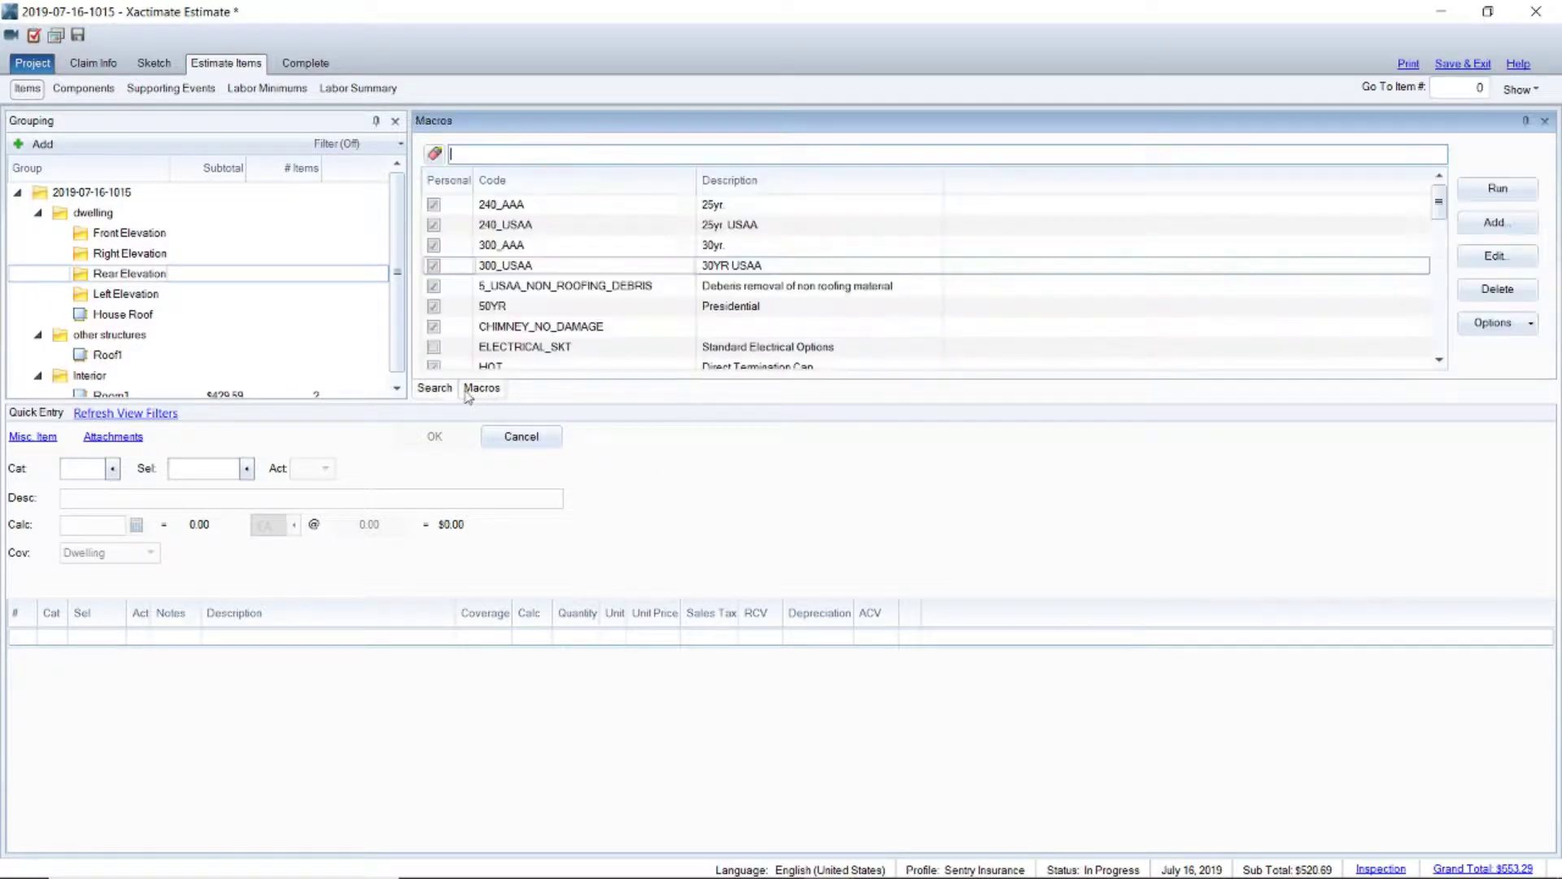
click(478, 389)
click(435, 388)
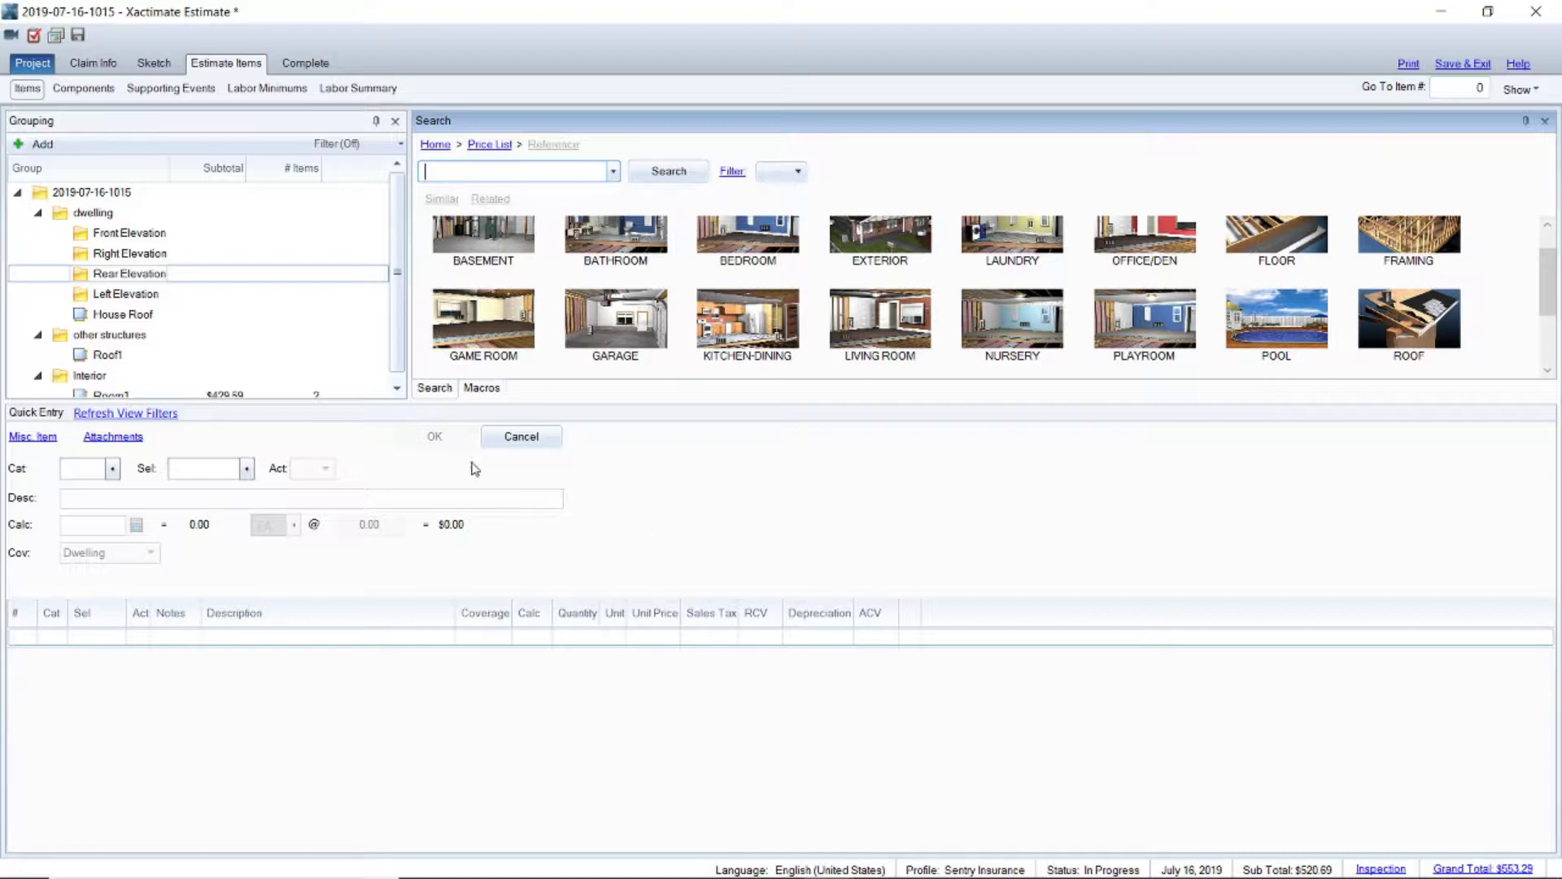
Float the Macros panel, dock it right of Search, and widen the Grouping pane.
click(481, 388)
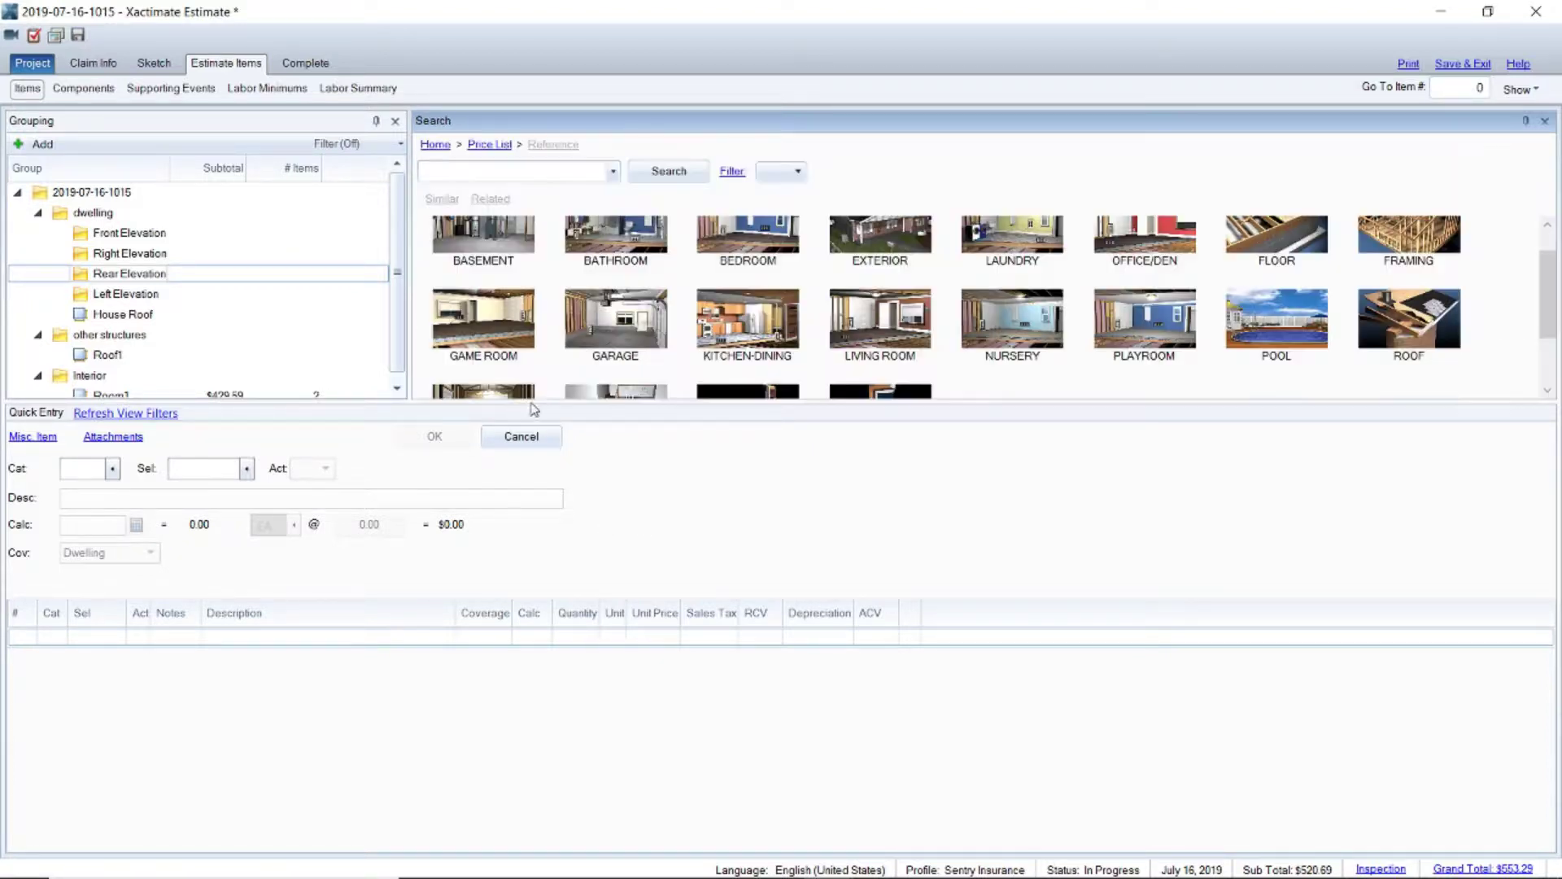
drag(482, 389, 596, 432)
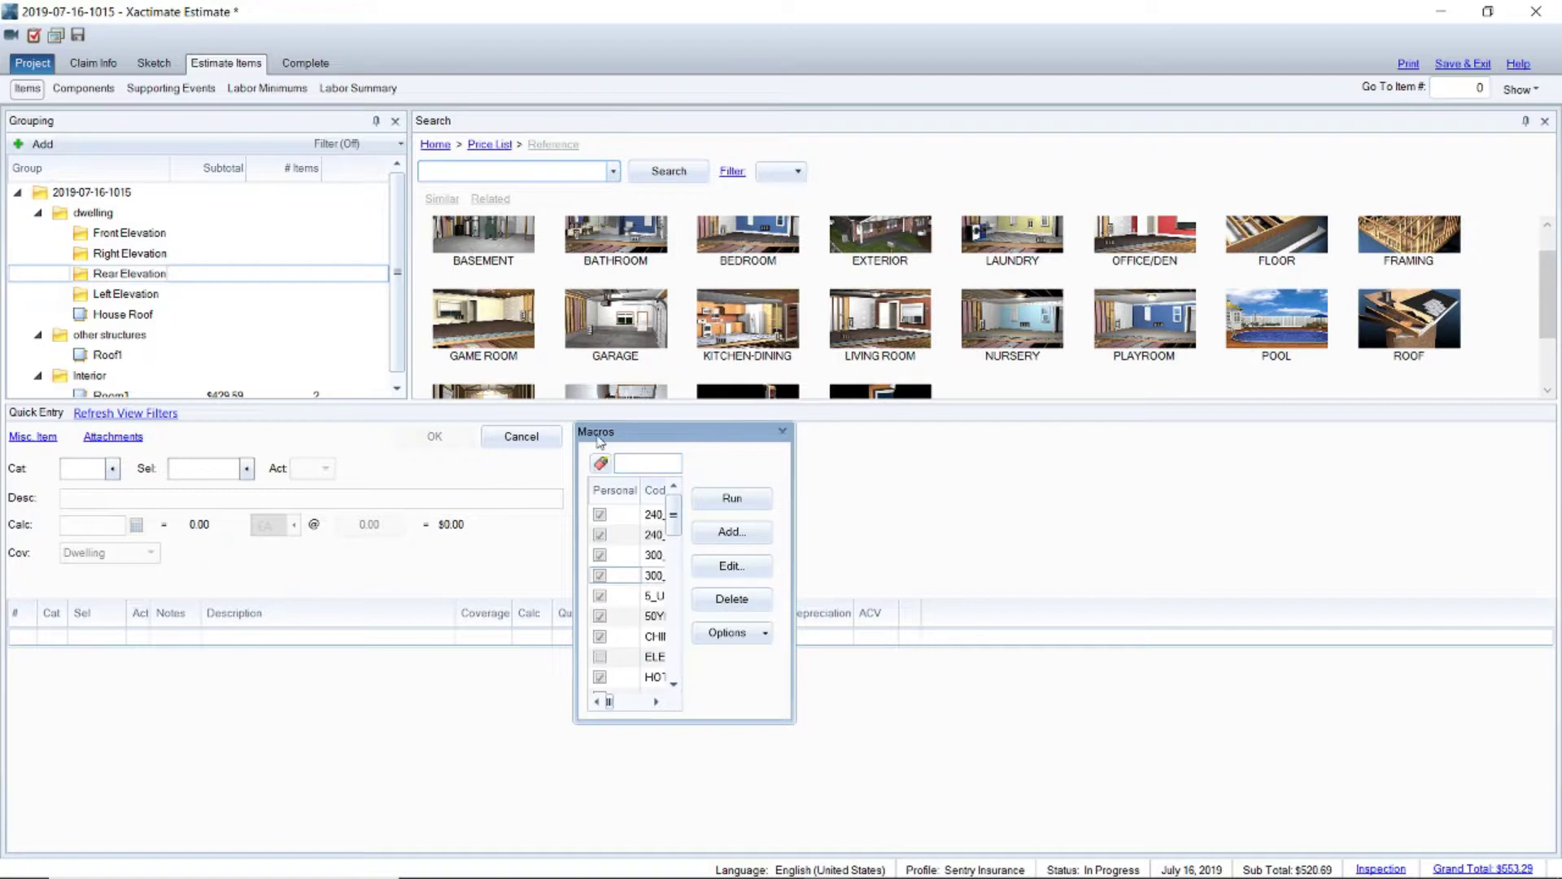
mouse_move(601, 435)
mouse_down()
mouse_move(983, 315)
mouse_move(999, 288)
mouse_up()
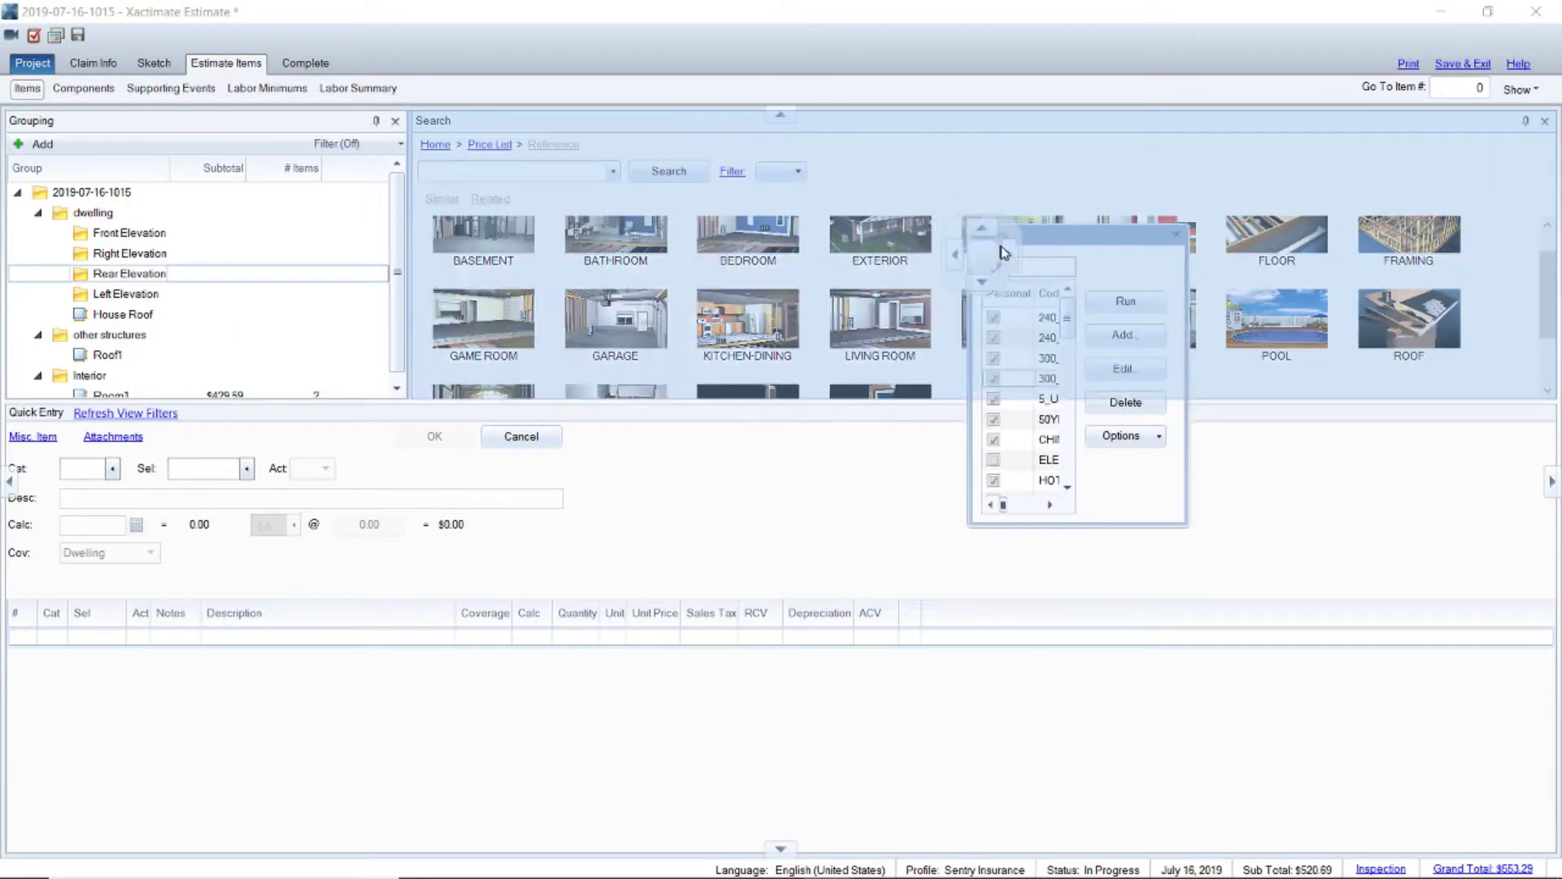
drag(1000, 289, 975, 321)
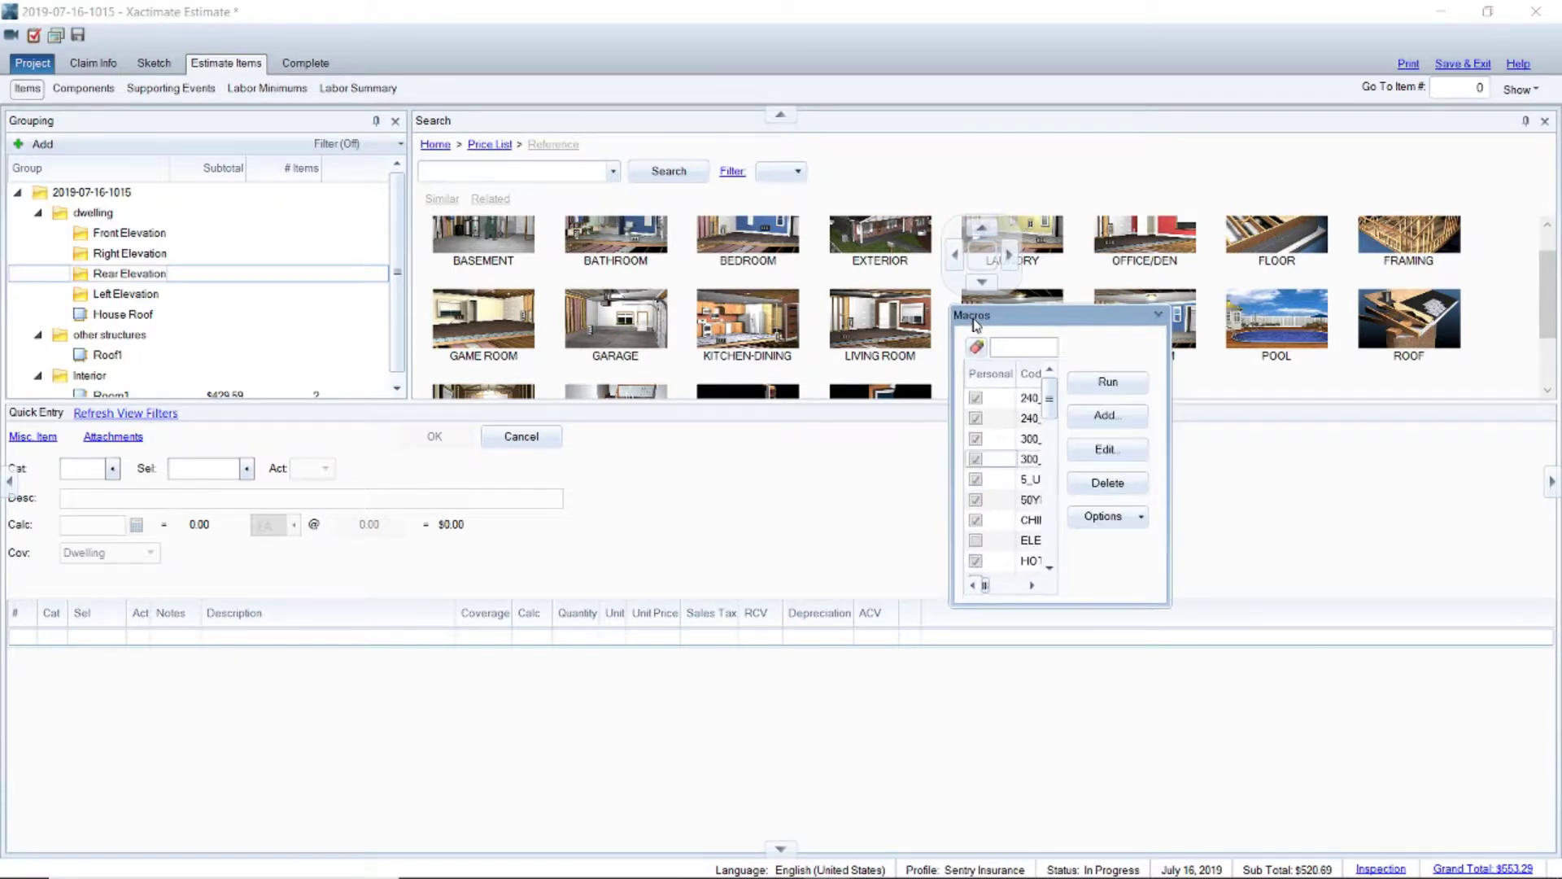
drag(973, 320, 1012, 260)
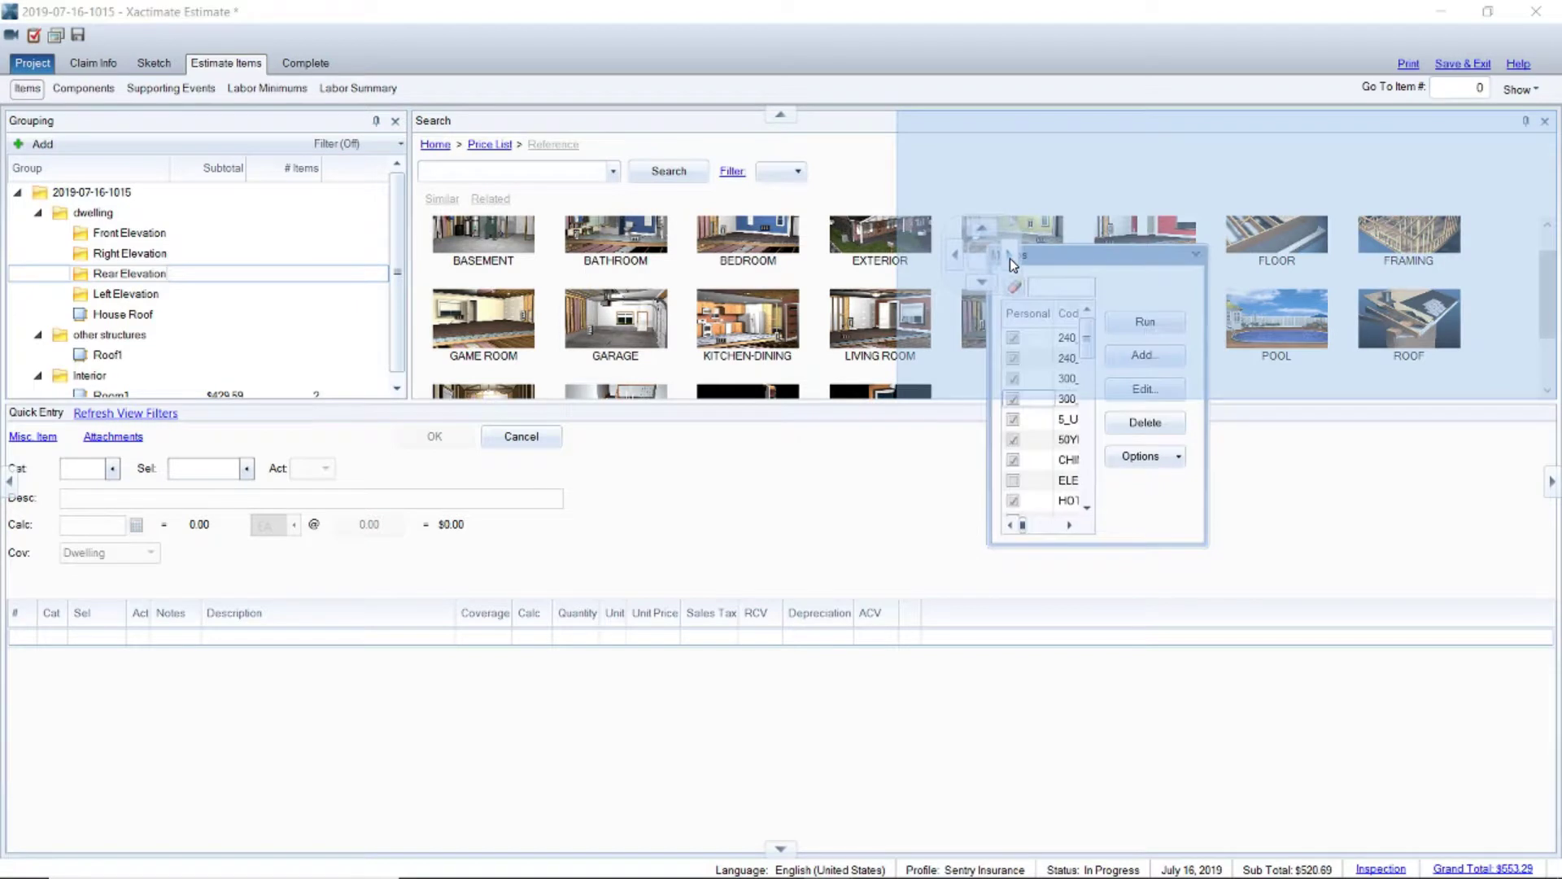
drag(1012, 260, 1012, 259)
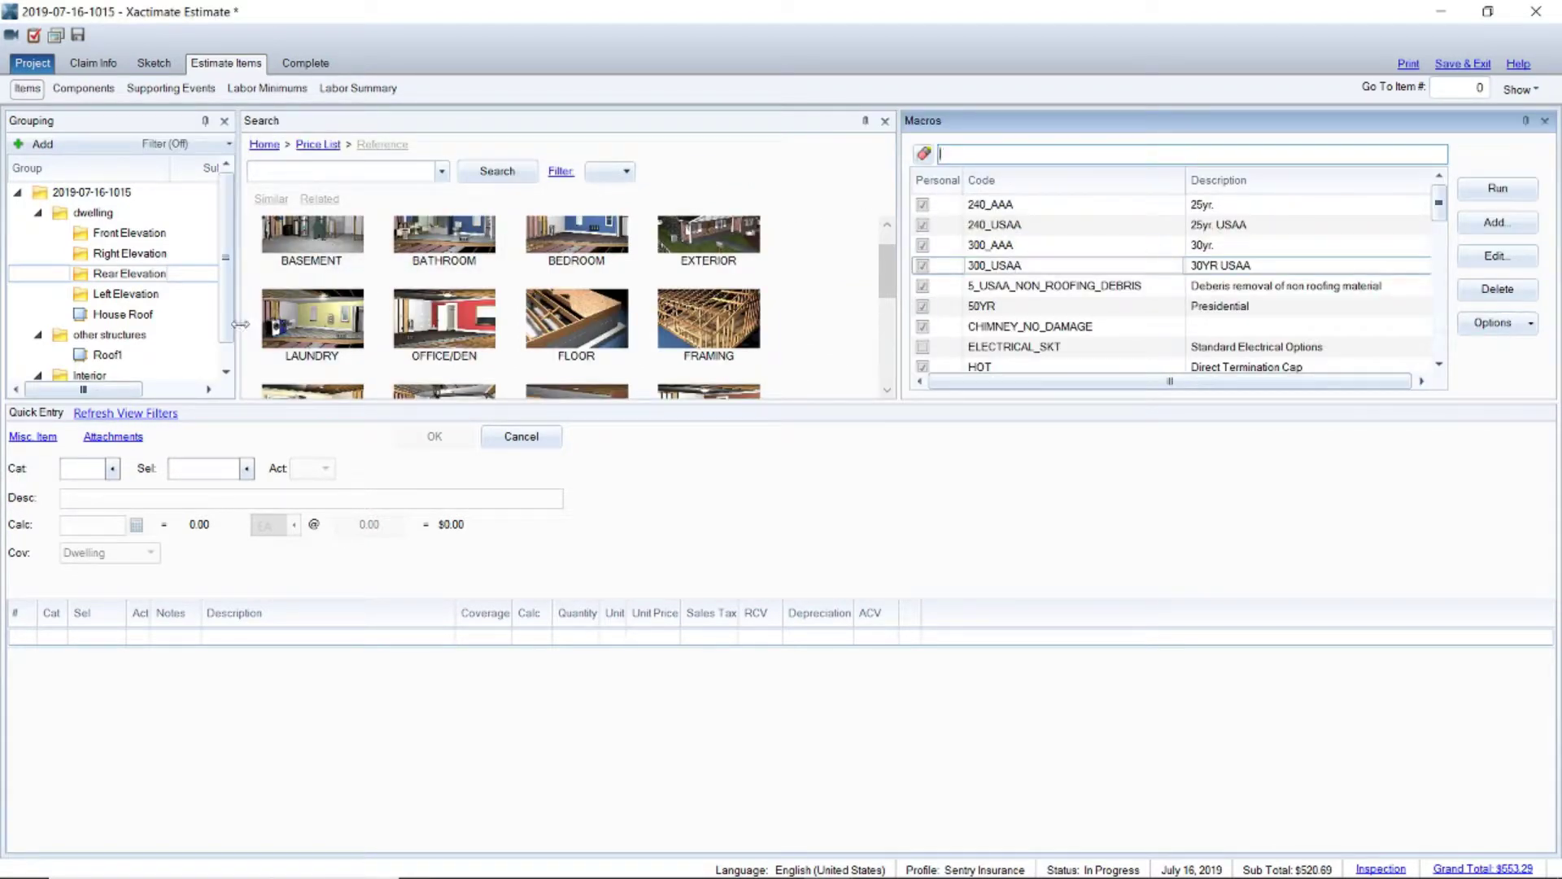
drag(241, 325, 321, 326)
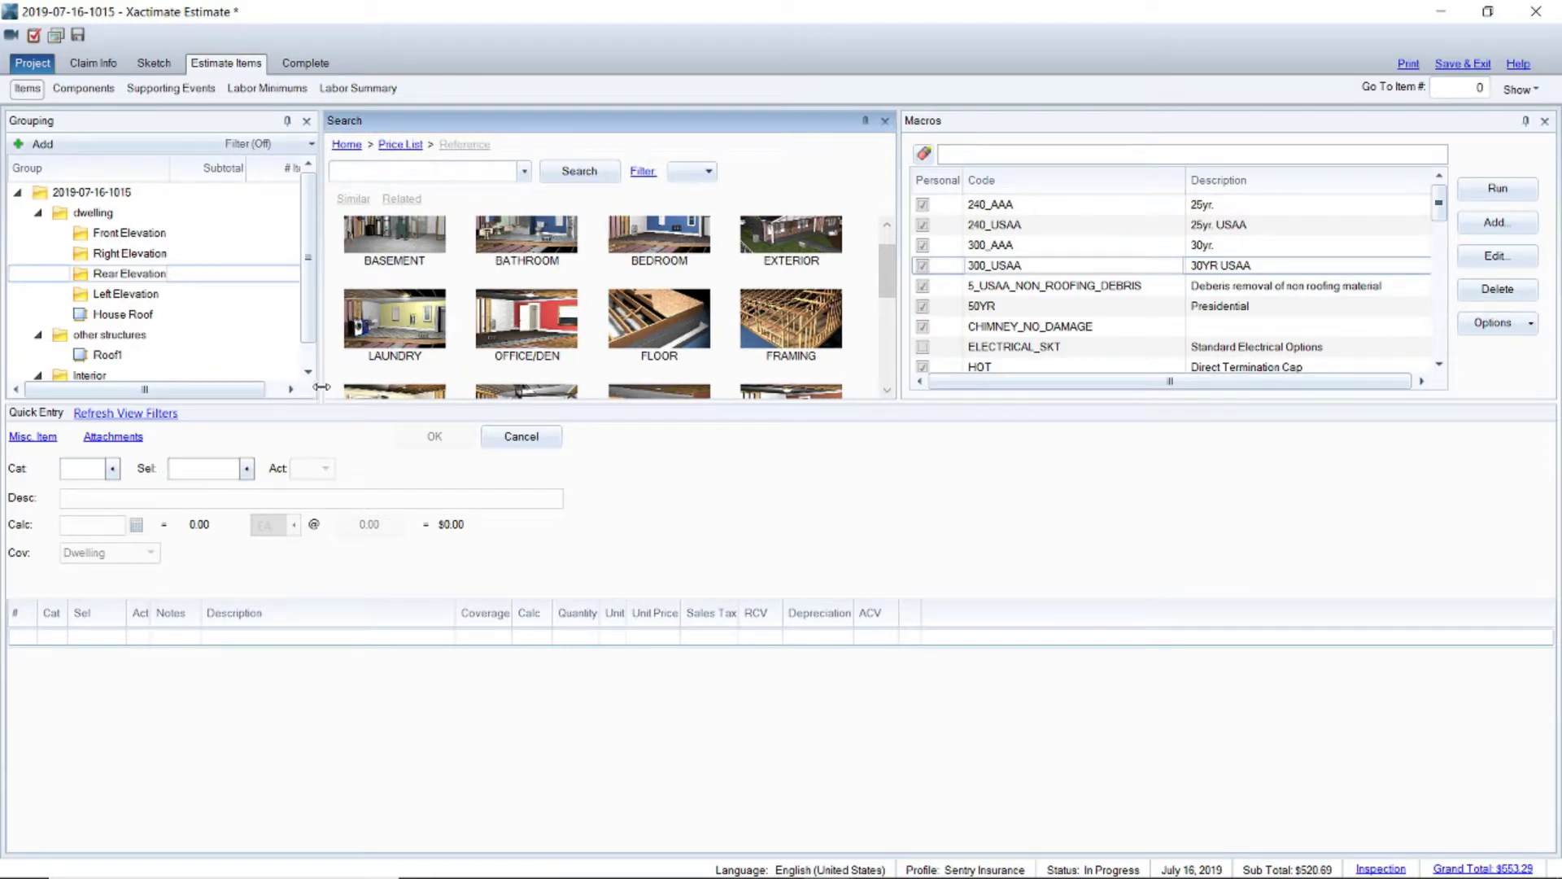
Widen the Grouping pane further, then undock Macros into a floating window.
drag(321, 387, 410, 387)
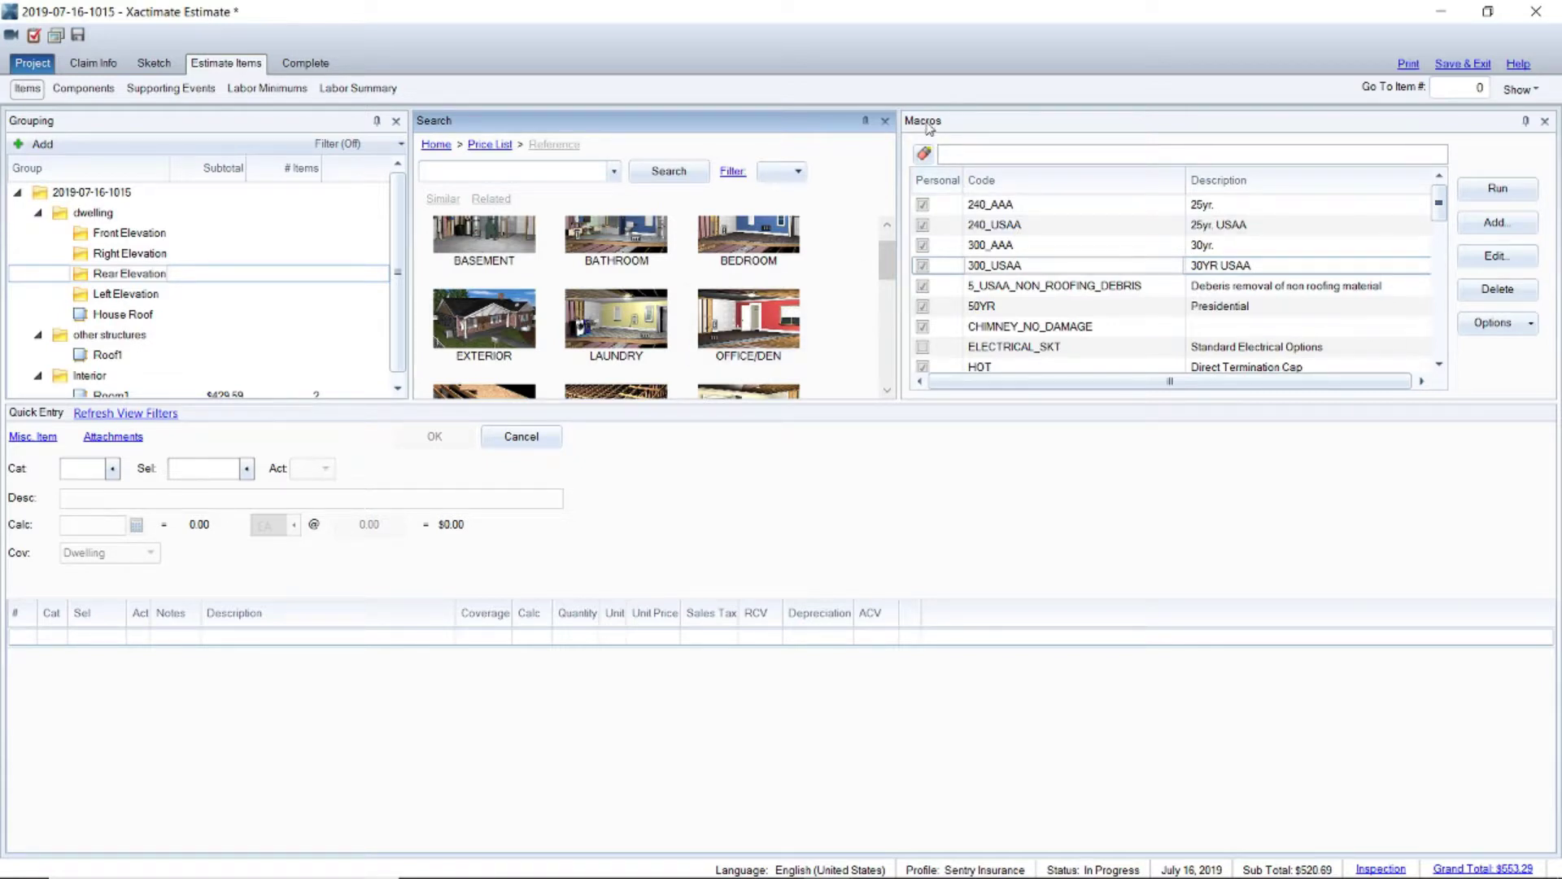
drag(930, 122, 918, 200)
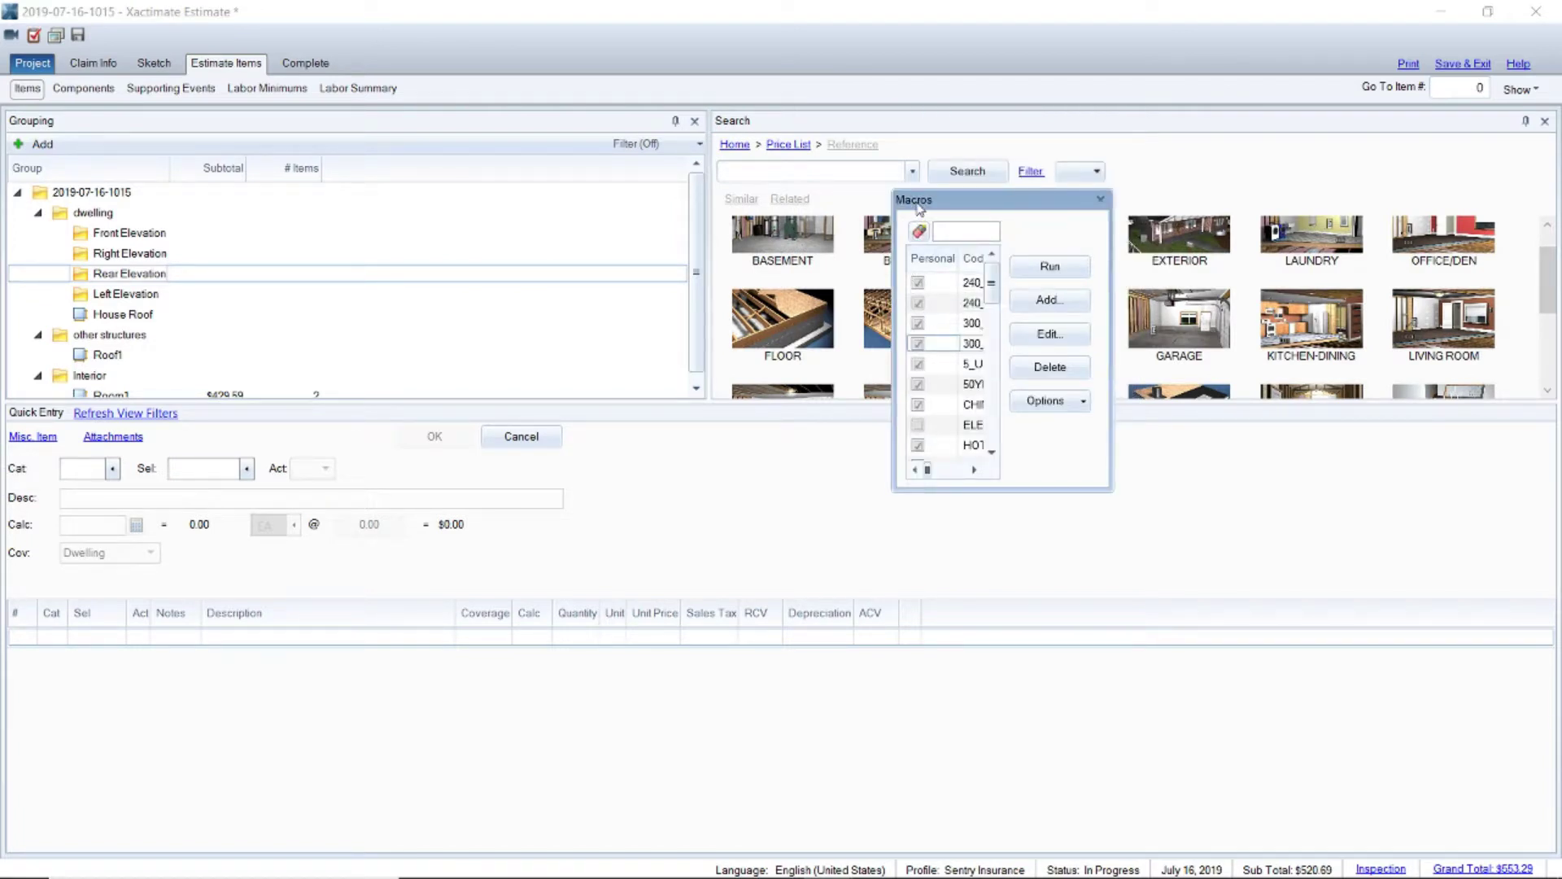
Try Macros at the bottom and left, dock it right of Search, then float Grouping.
mouse_move(918, 204)
mouse_down()
mouse_move(777, 222)
mouse_move(782, 118)
mouse_move(1552, 488)
mouse_up()
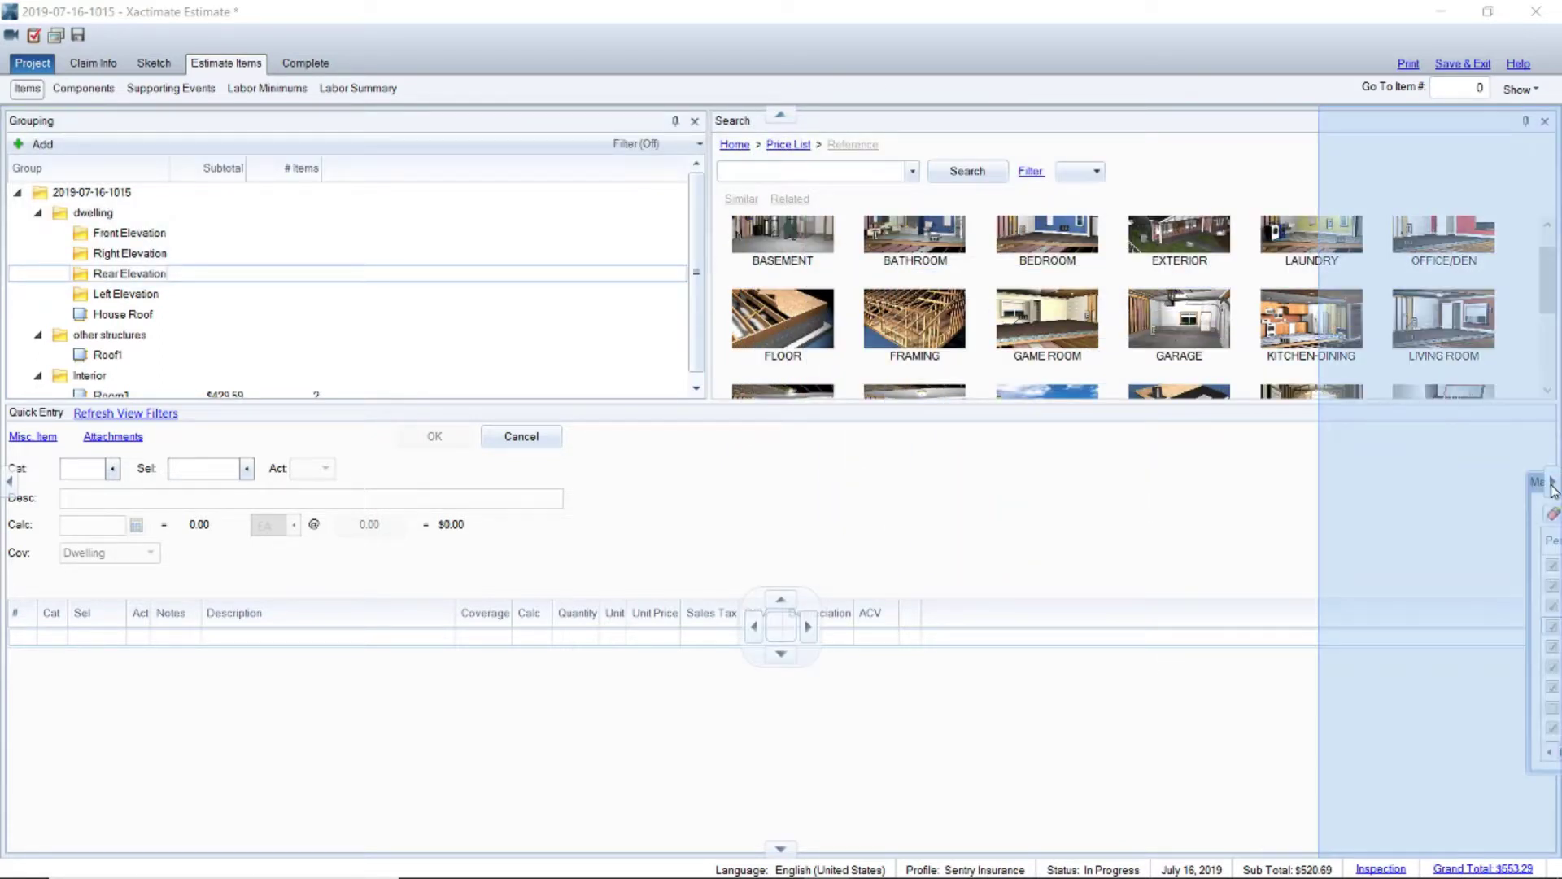
drag(1552, 489, 773, 848)
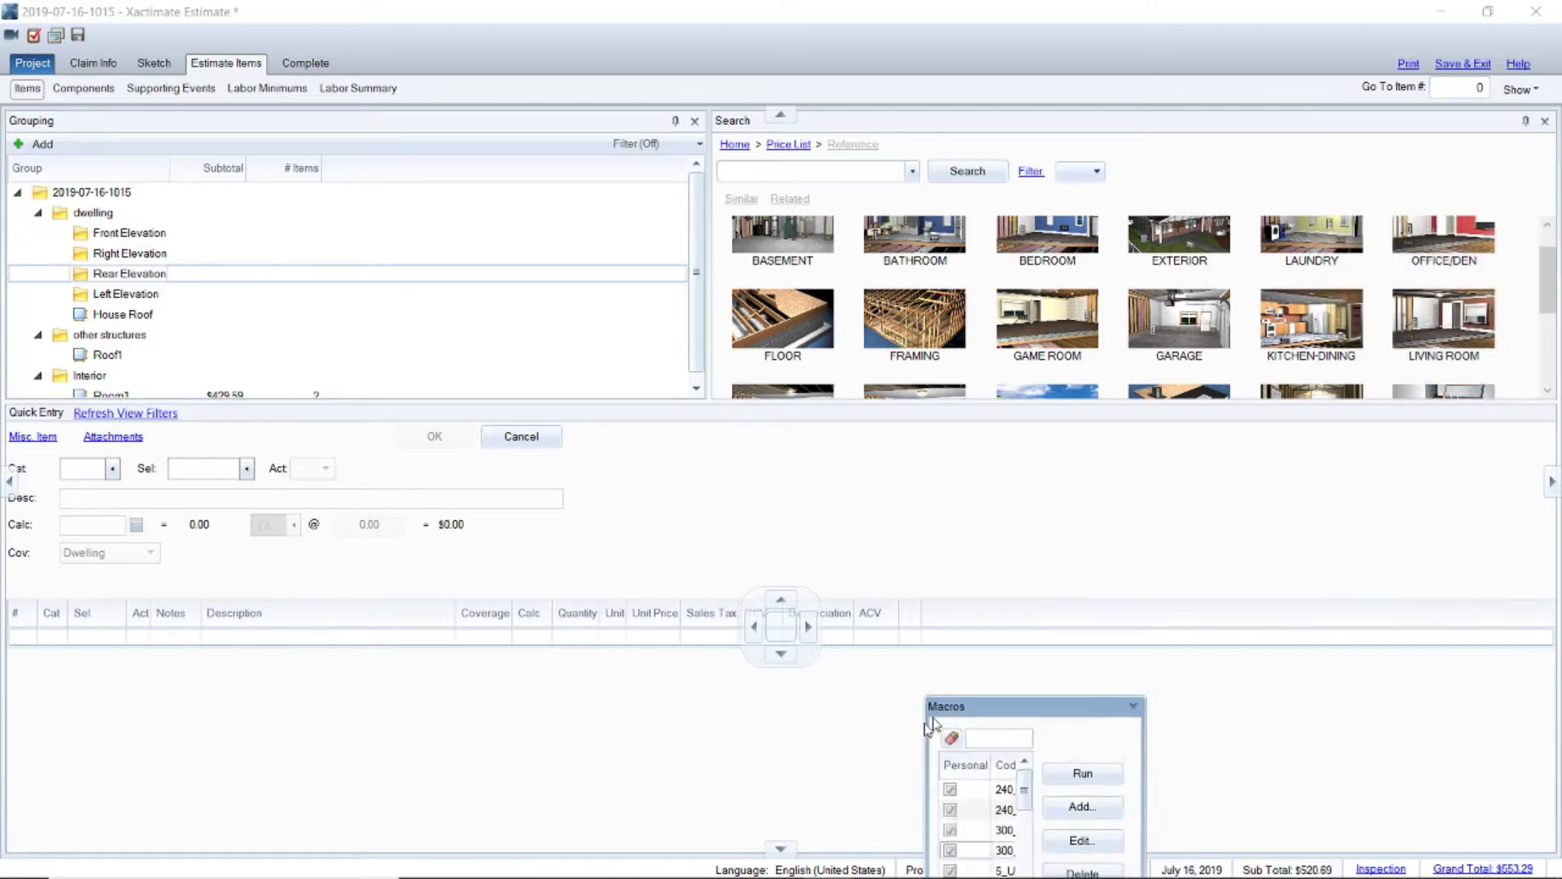
drag(772, 848, 11, 485)
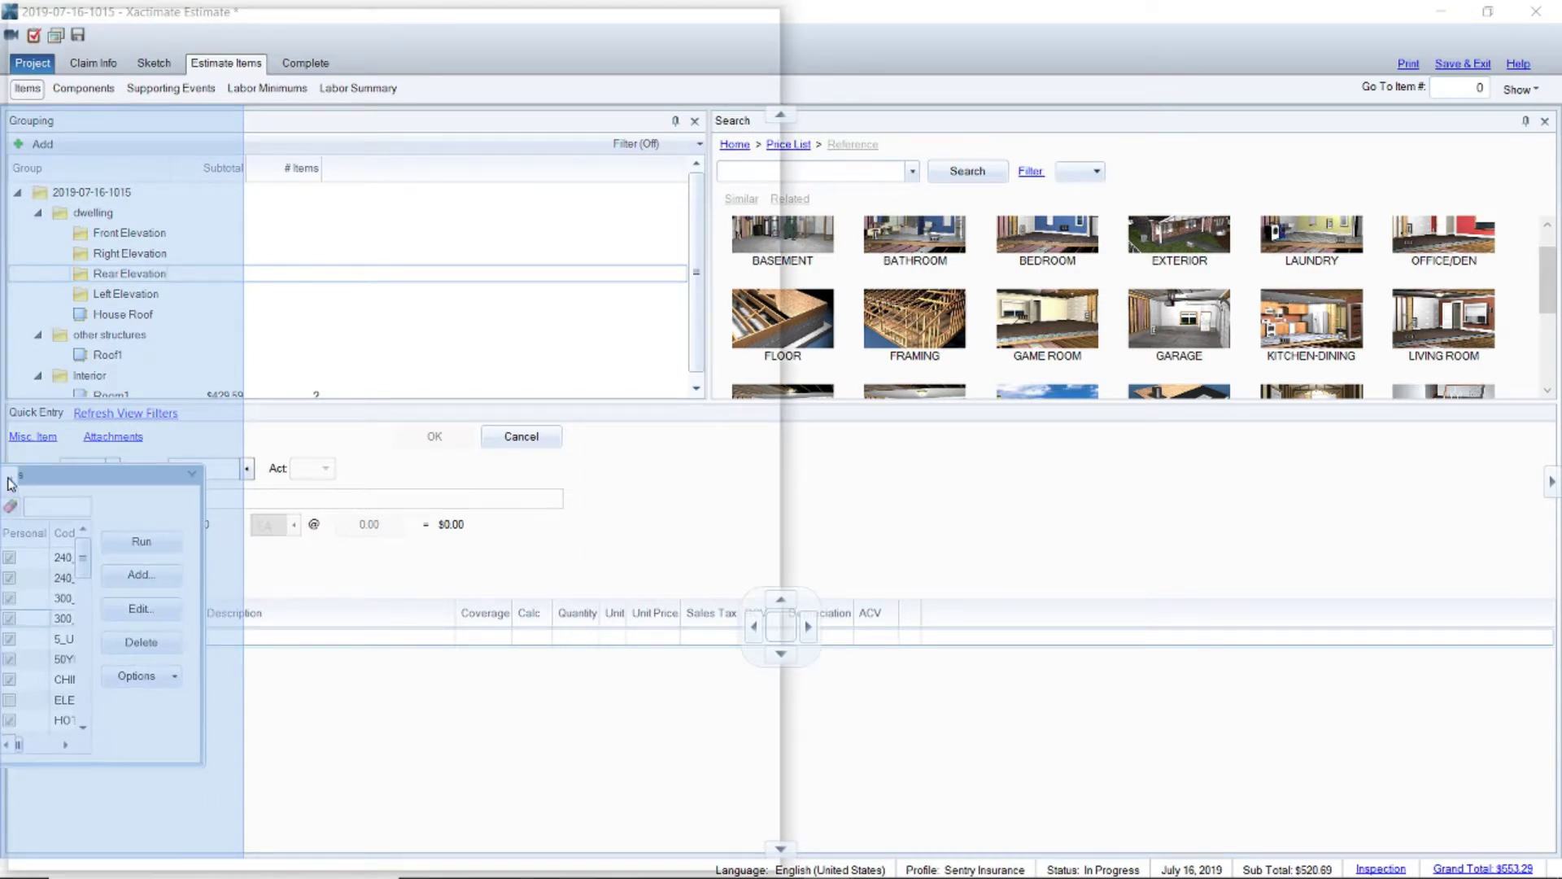
mouse_move(10, 484)
mouse_down()
mouse_move(293, 397)
mouse_move(339, 237)
mouse_move(1111, 259)
mouse_up()
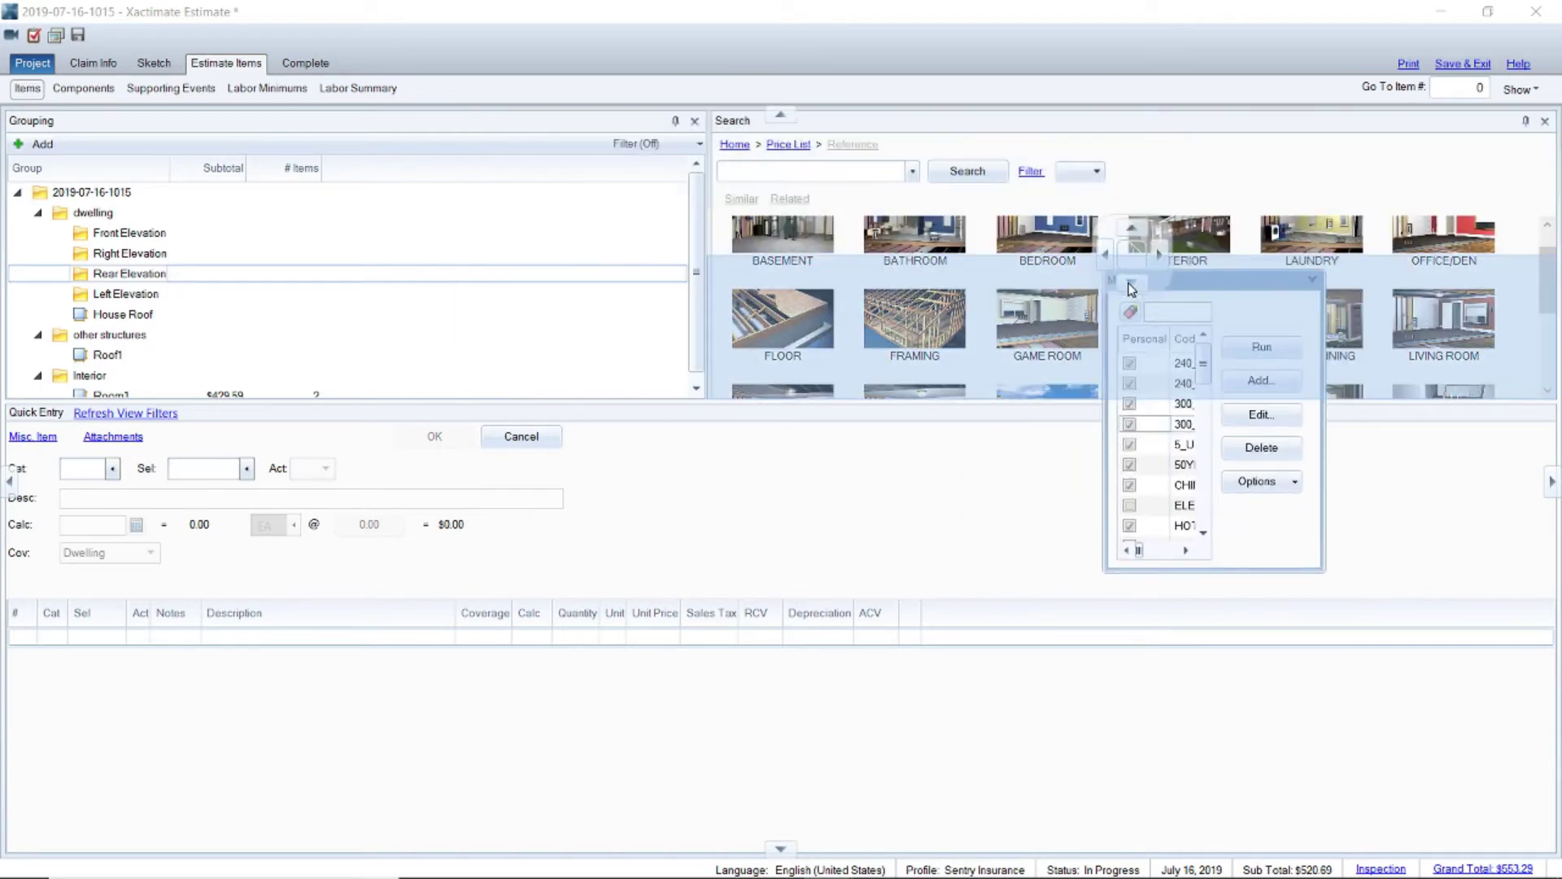
drag(1111, 260, 765, 656)
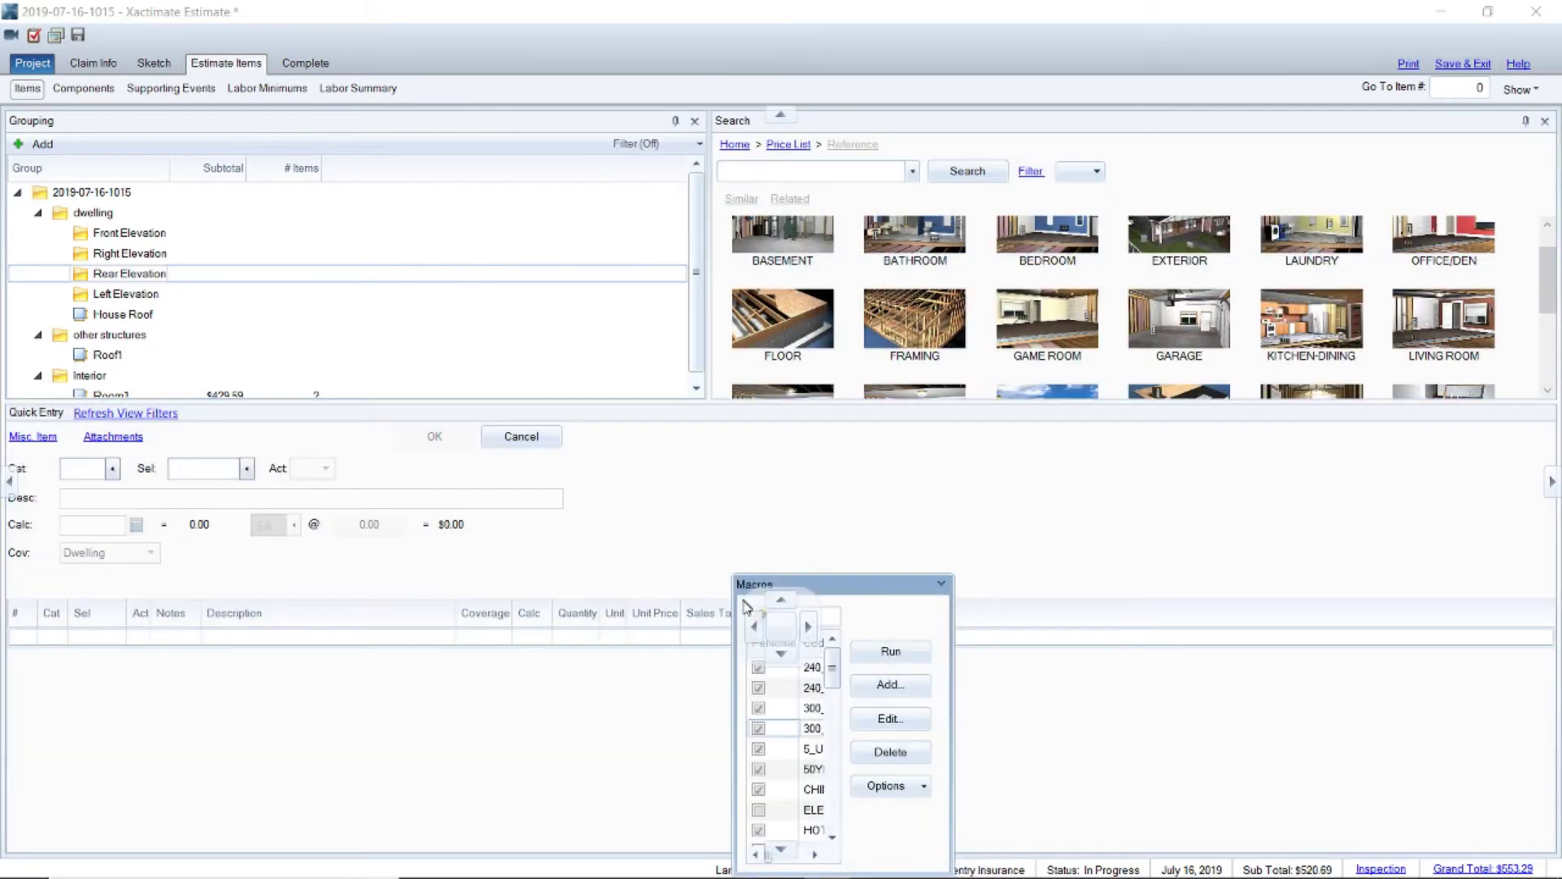
drag(765, 656, 930, 501)
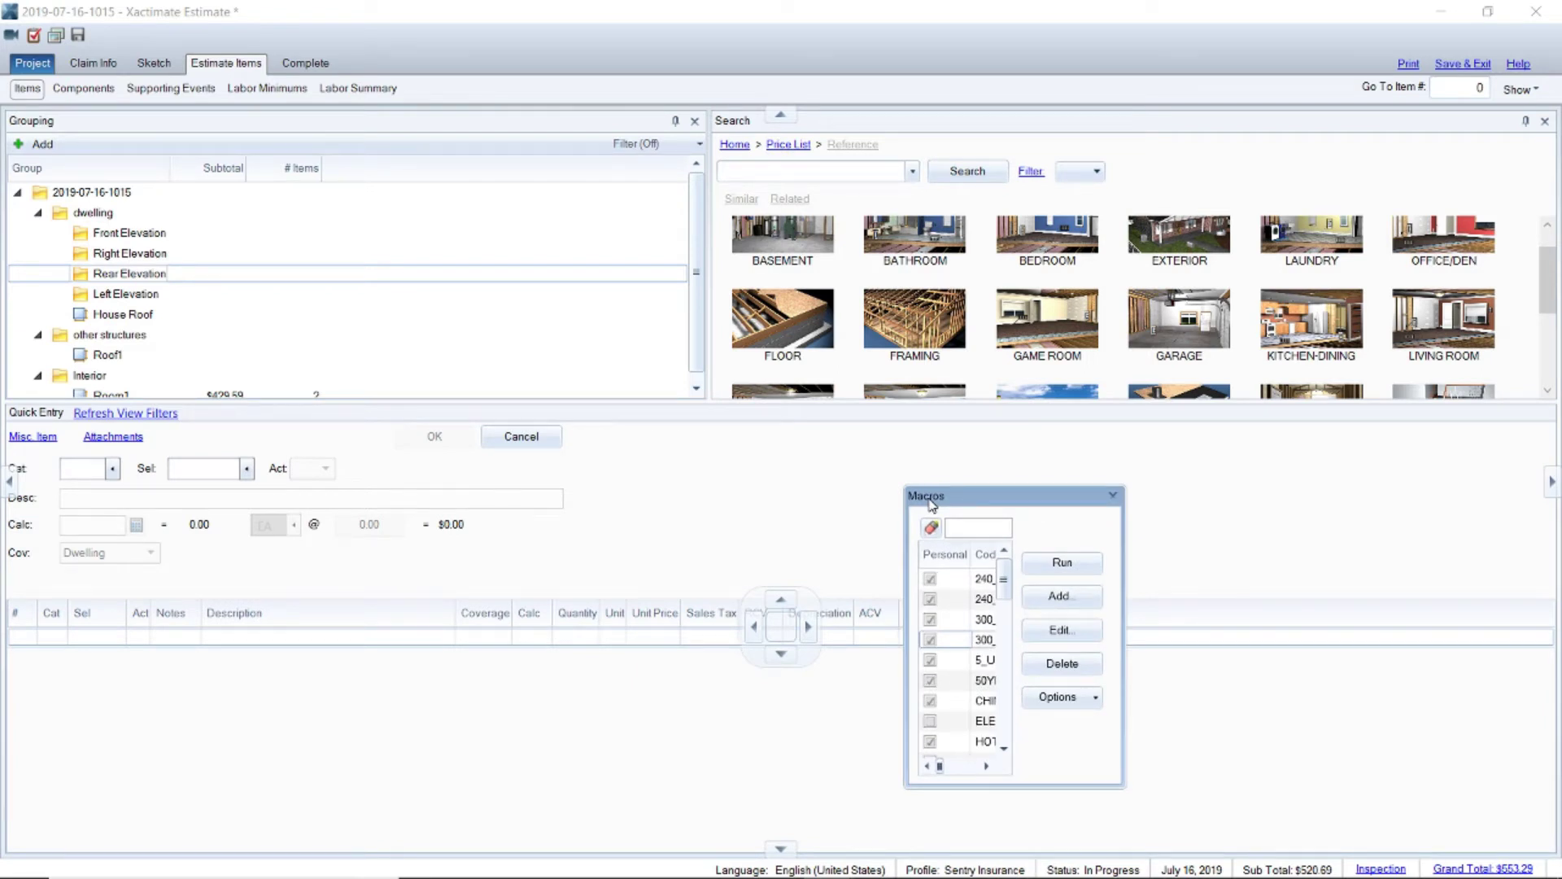
drag(930, 501, 1145, 288)
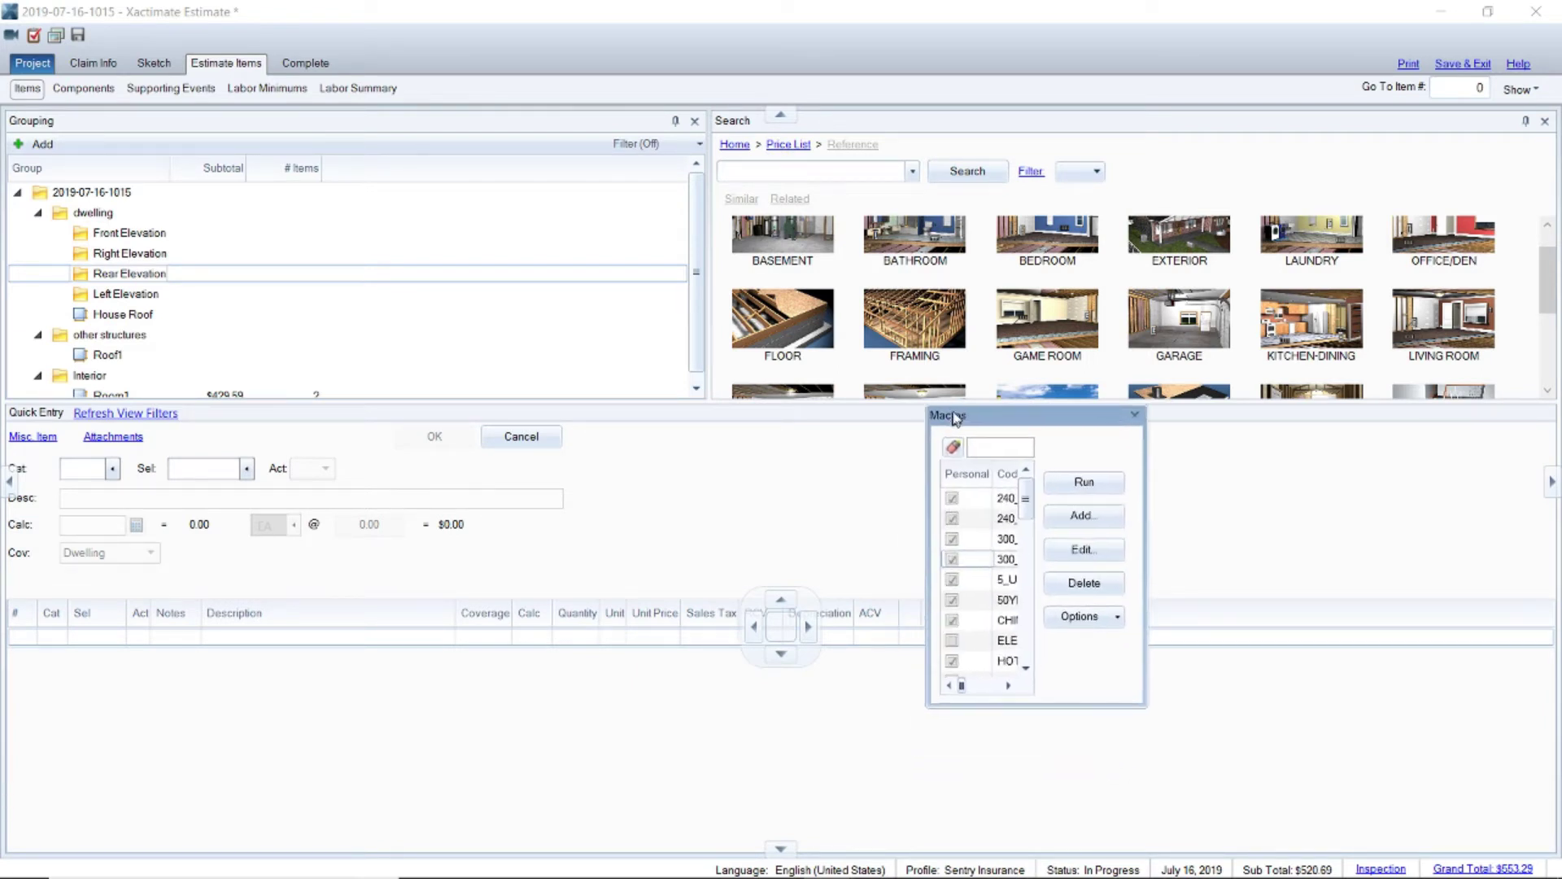
drag(1145, 289, 1158, 254)
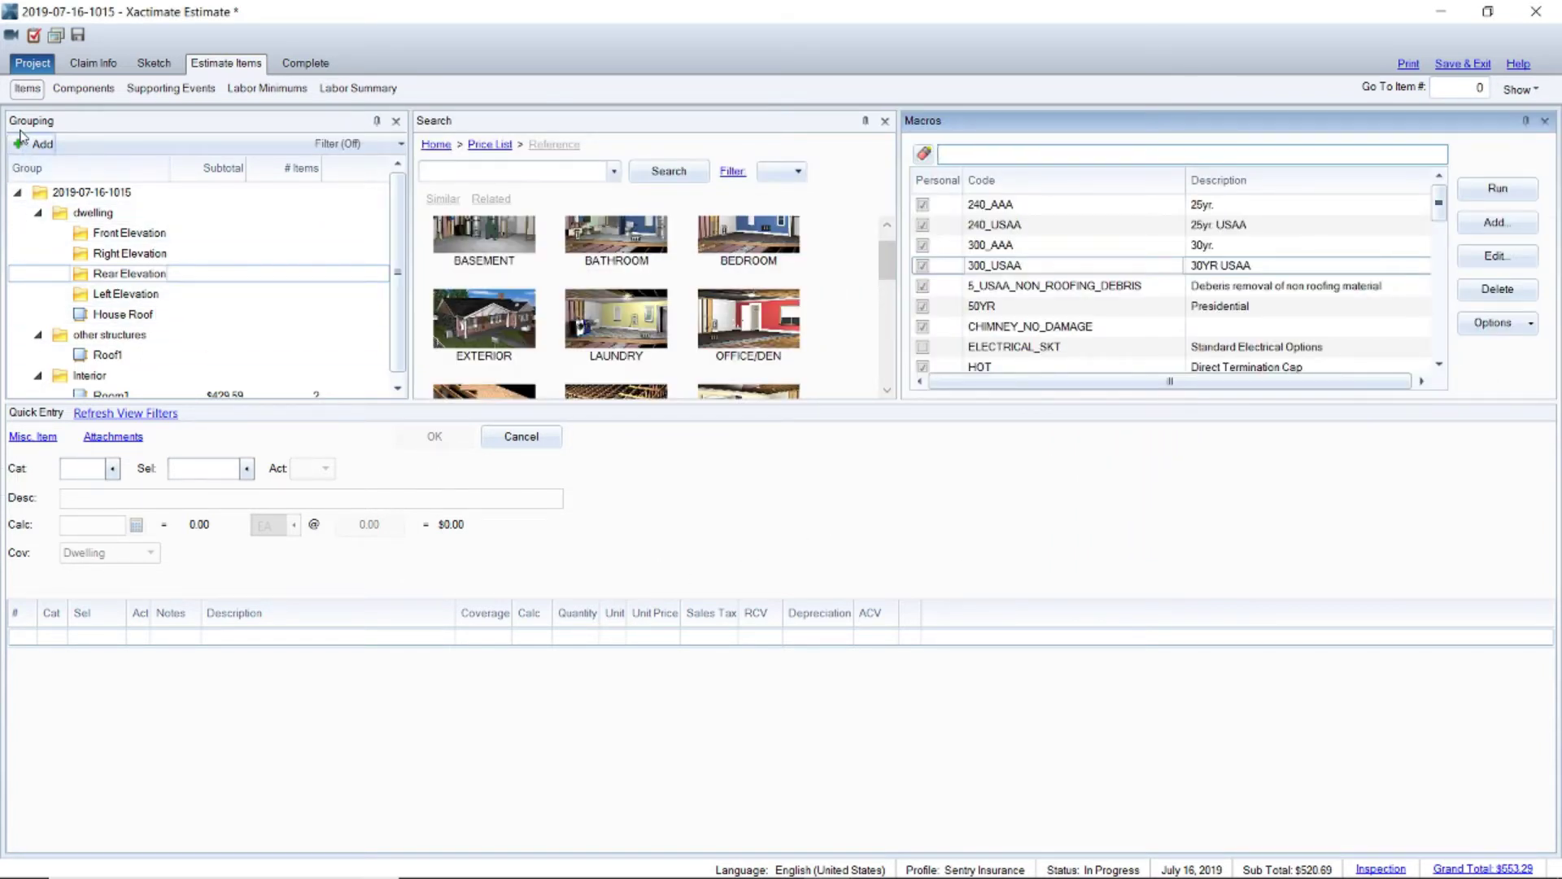
drag(33, 120, 9, 473)
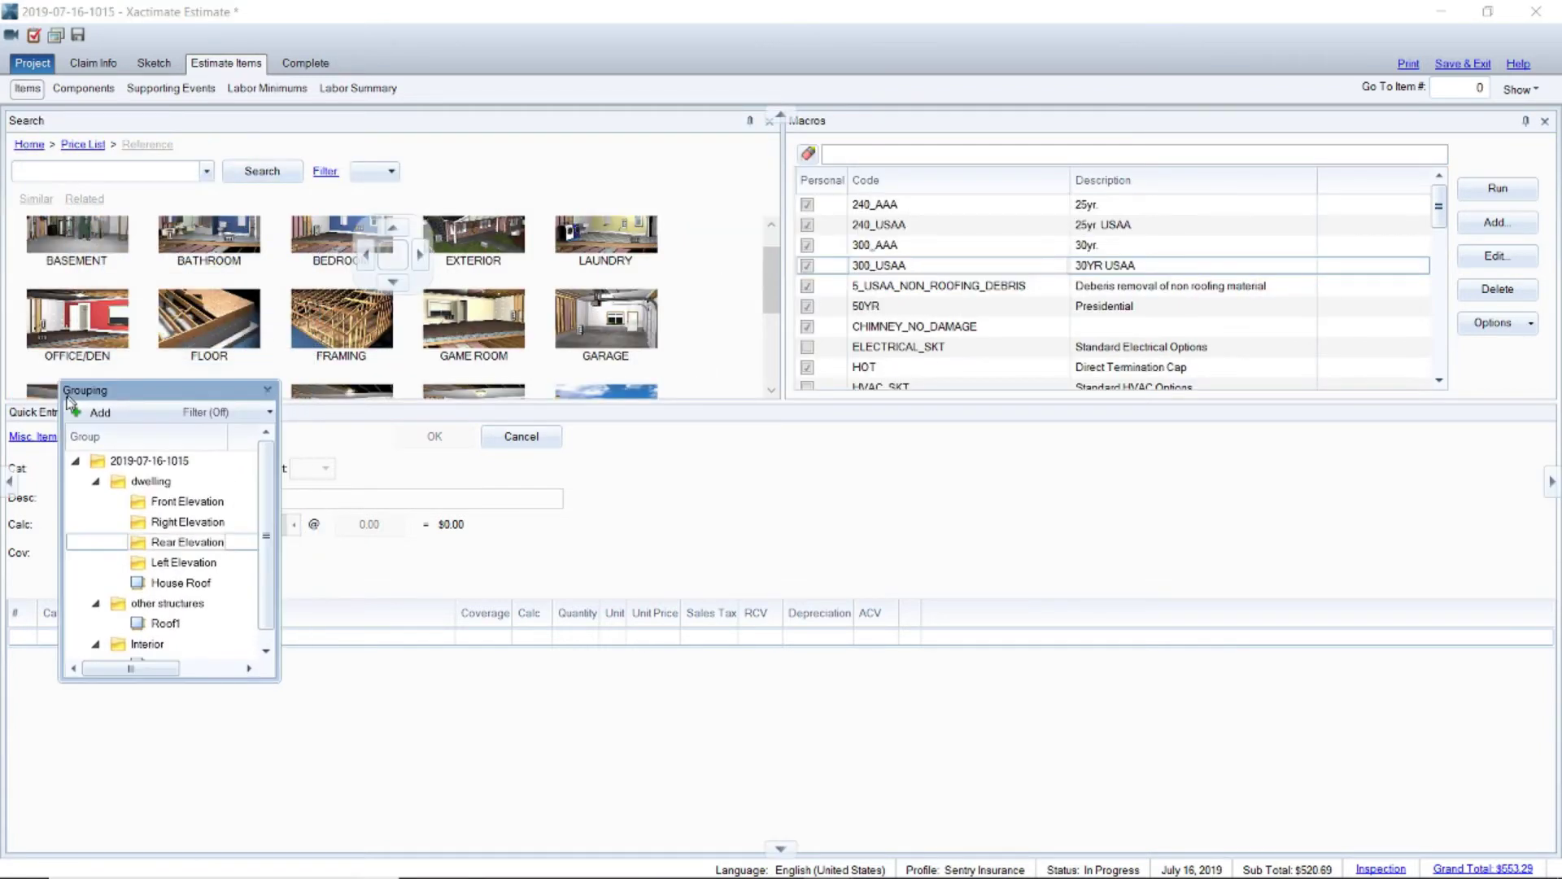
Dock Grouping as a full-height left column, widening then slightly narrowing it.
drag(10, 473, 17, 481)
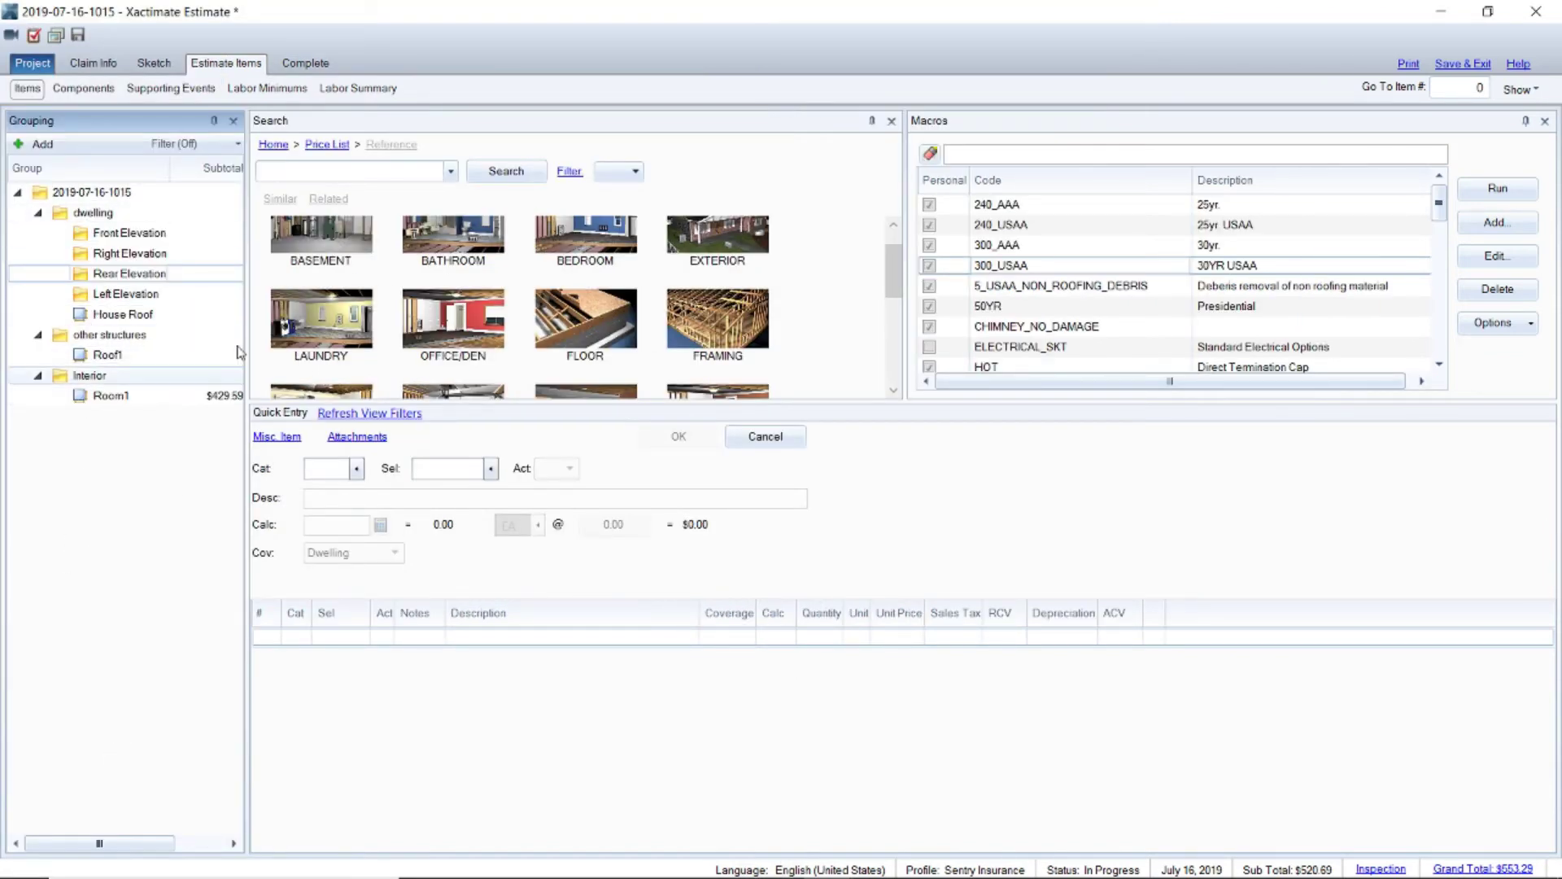
drag(249, 378, 283, 379)
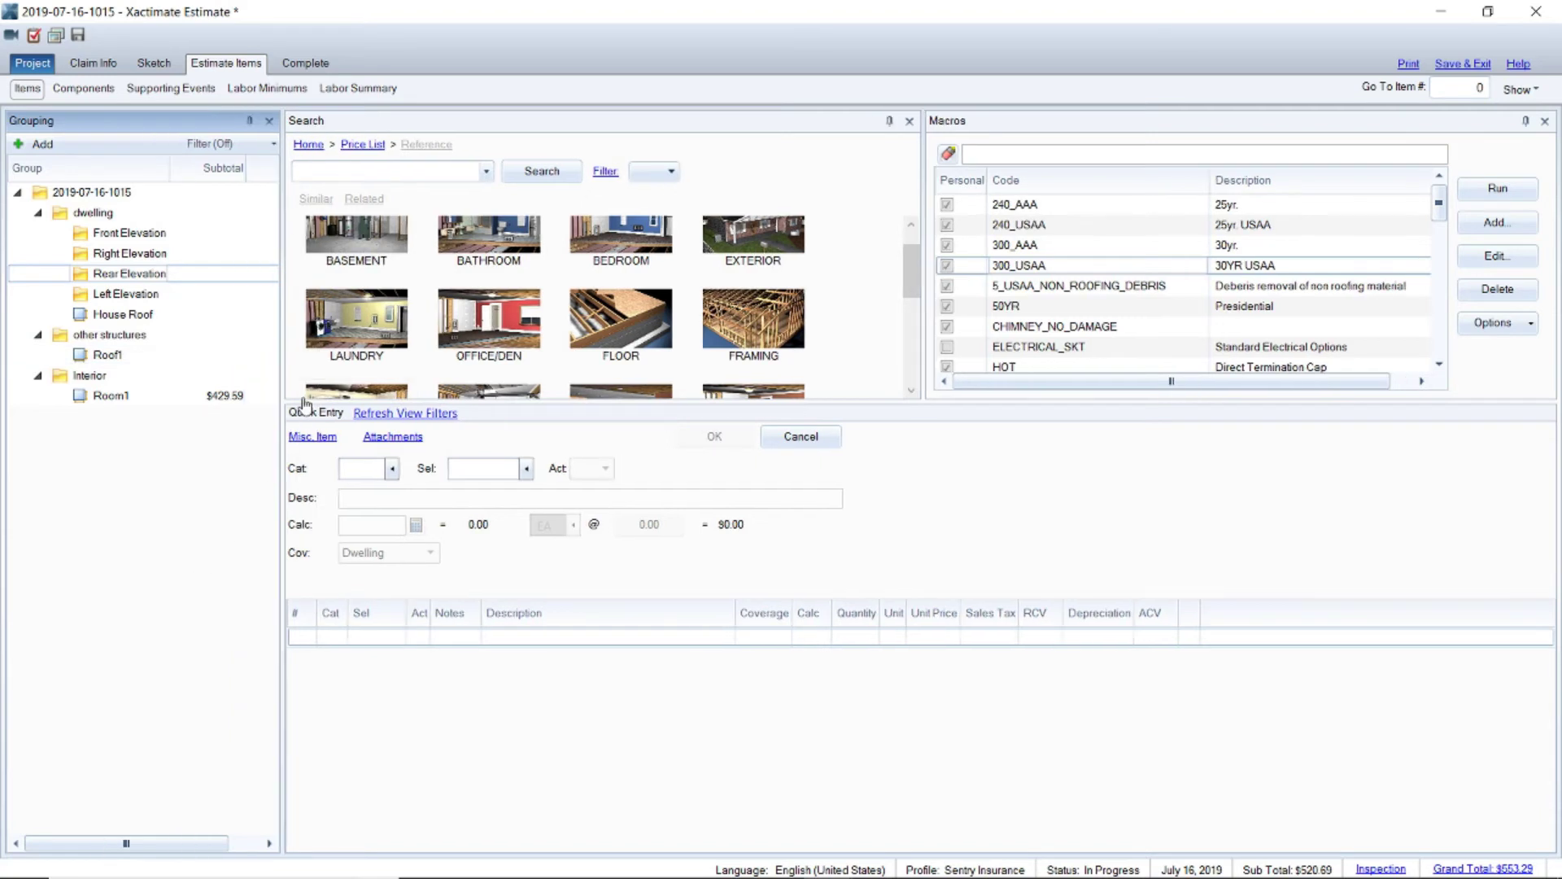
drag(284, 373, 268, 390)
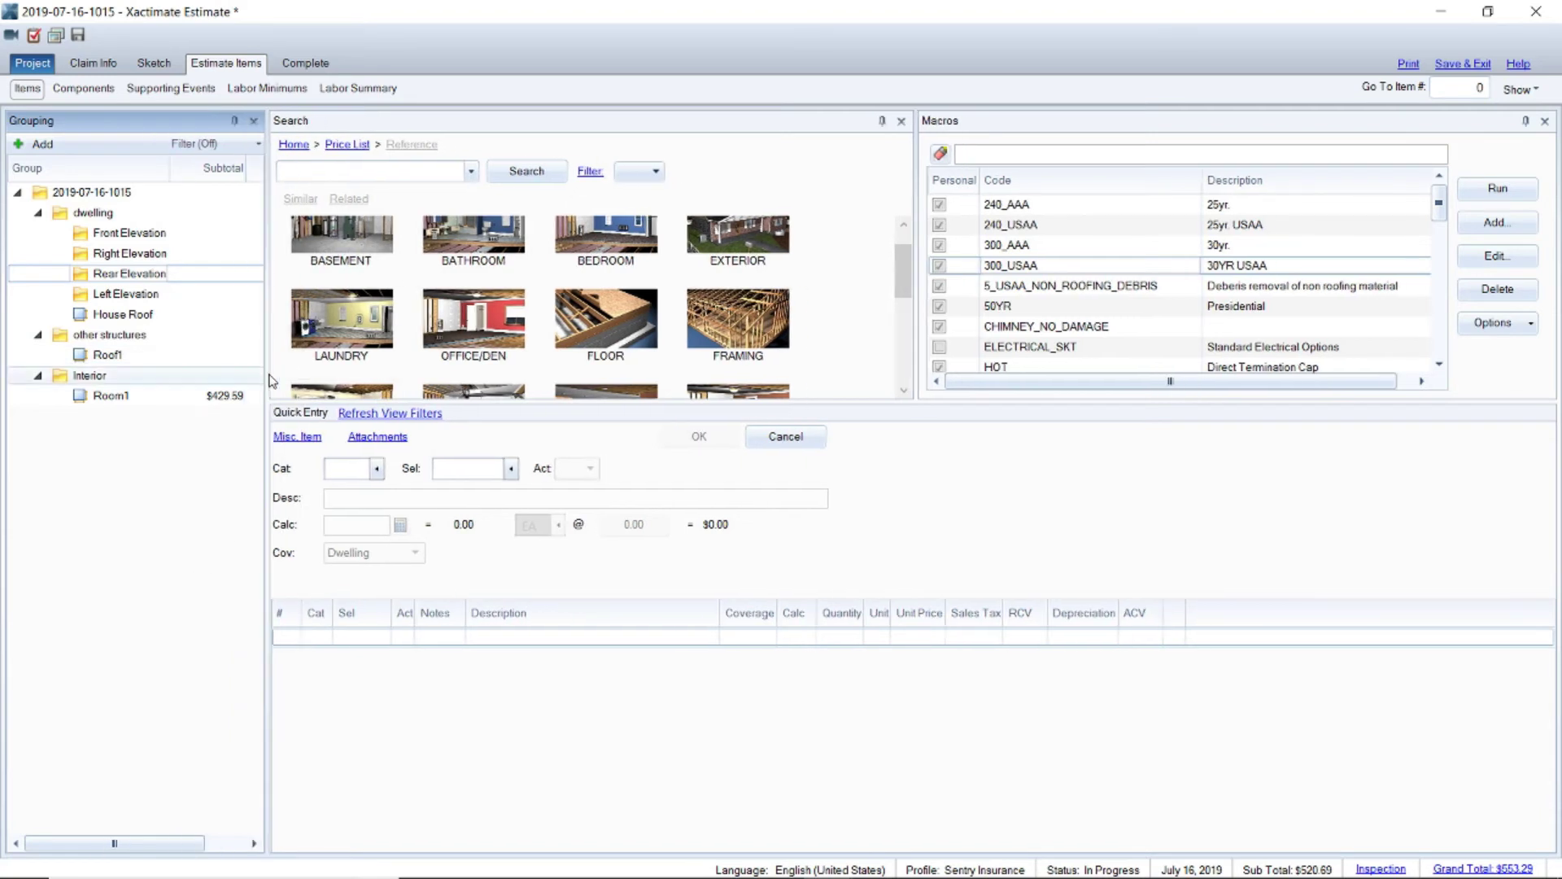